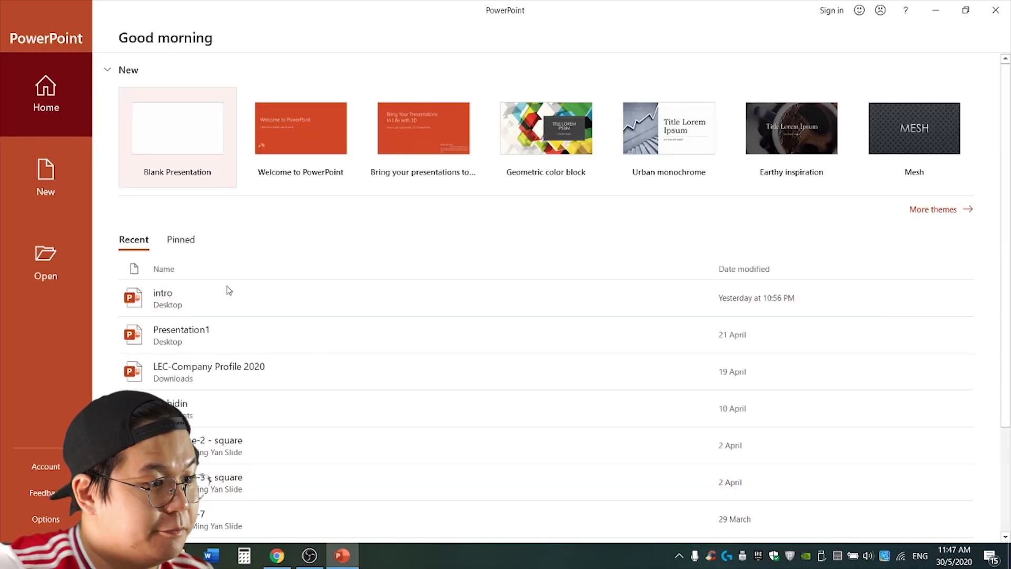
# Create a new blank presentation and switch its first slide to the Blank layout
pyautogui.click(178, 134)
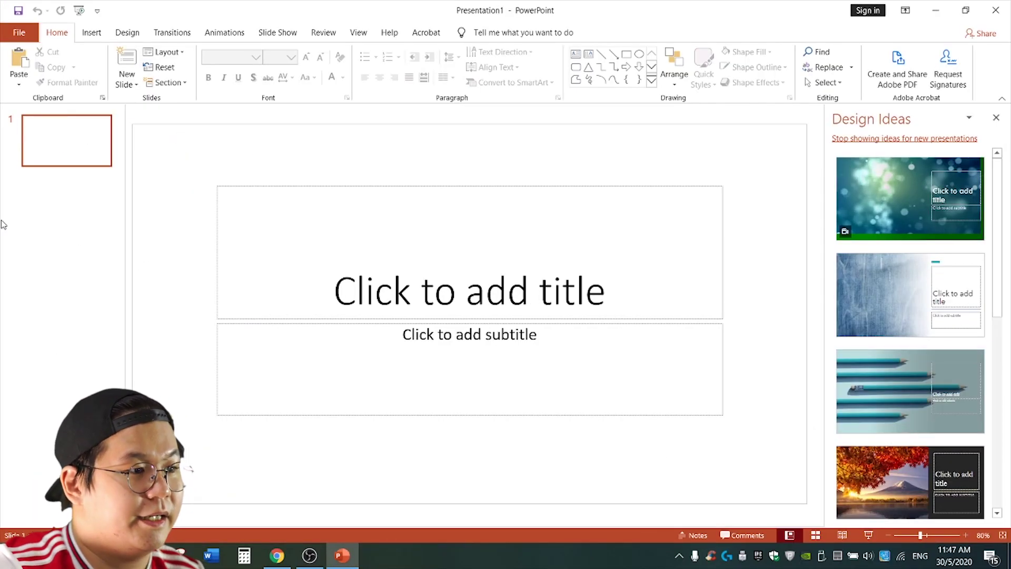
pyautogui.click(165, 53)
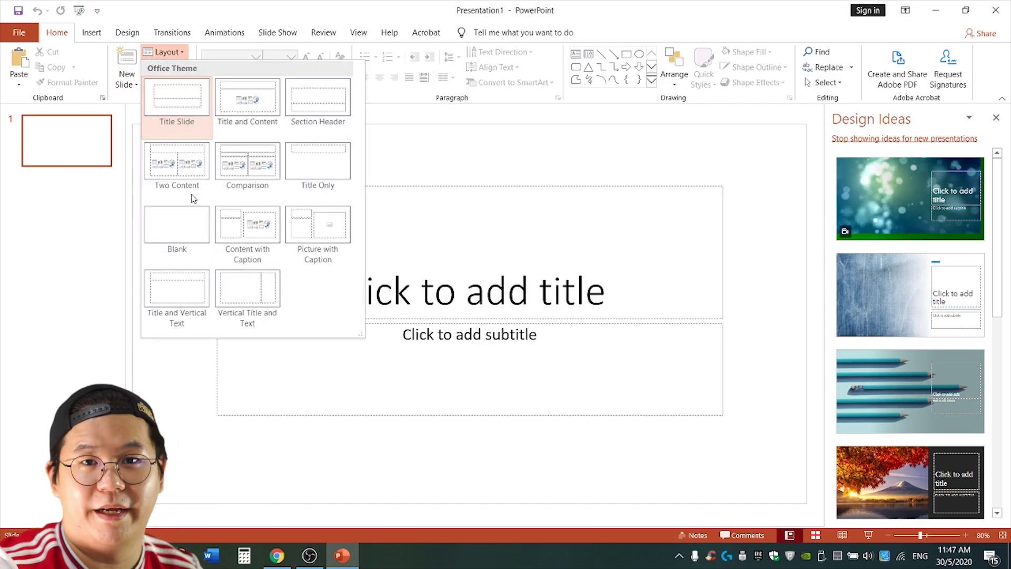
pyautogui.click(176, 225)
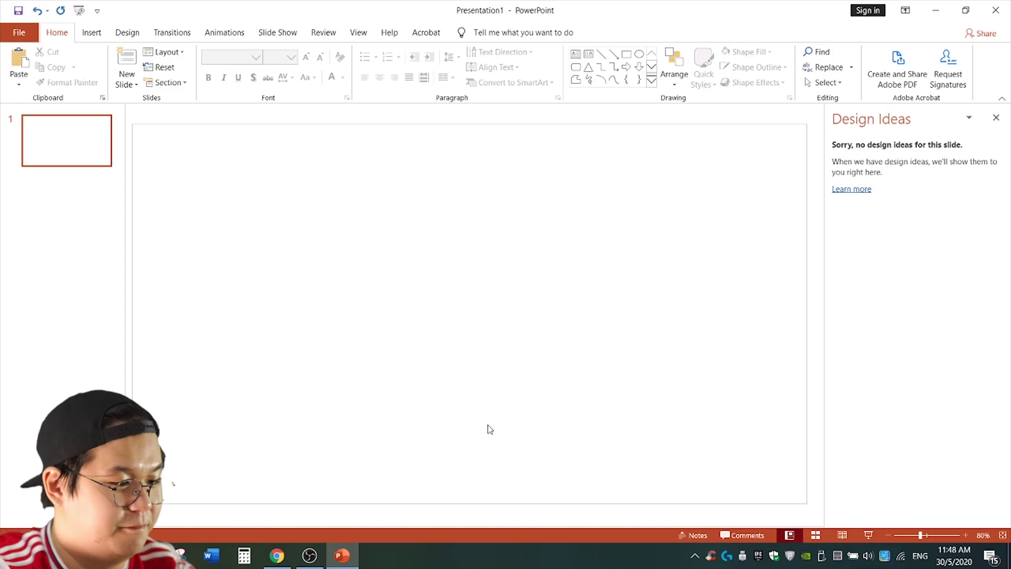
pyautogui.click(277, 556)
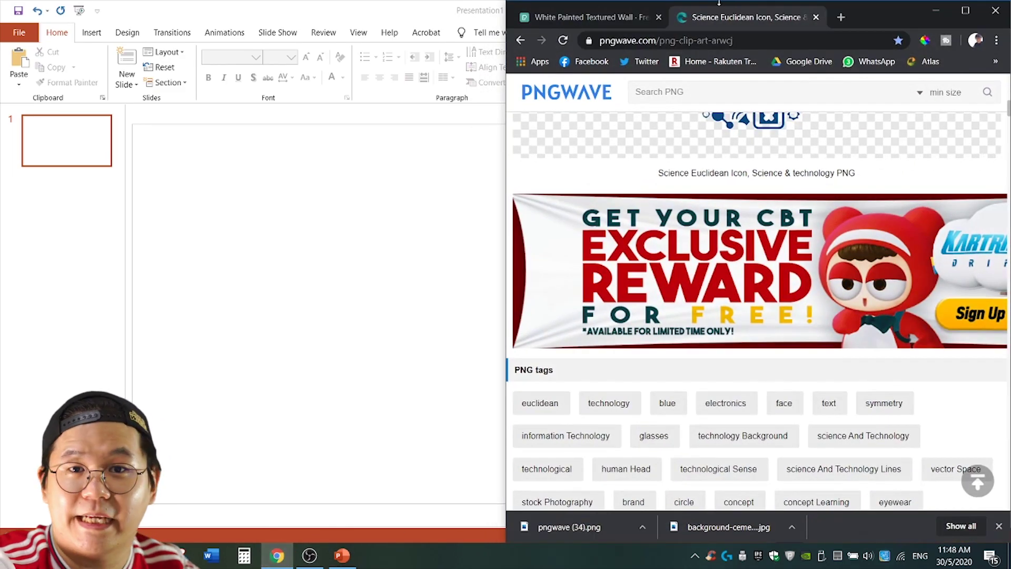
# Download the white textured wall photo from Pexels and return to the presentation
pyautogui.moveTo(872, 20); pyautogui.dragTo(505, 2)
pyautogui.click(65, 6)
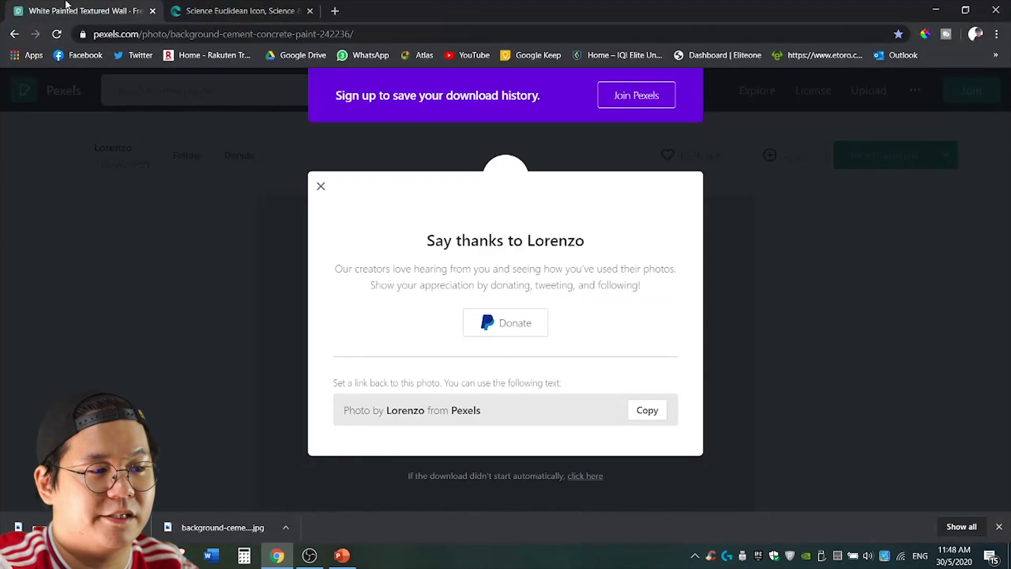
pyautogui.click(243, 177)
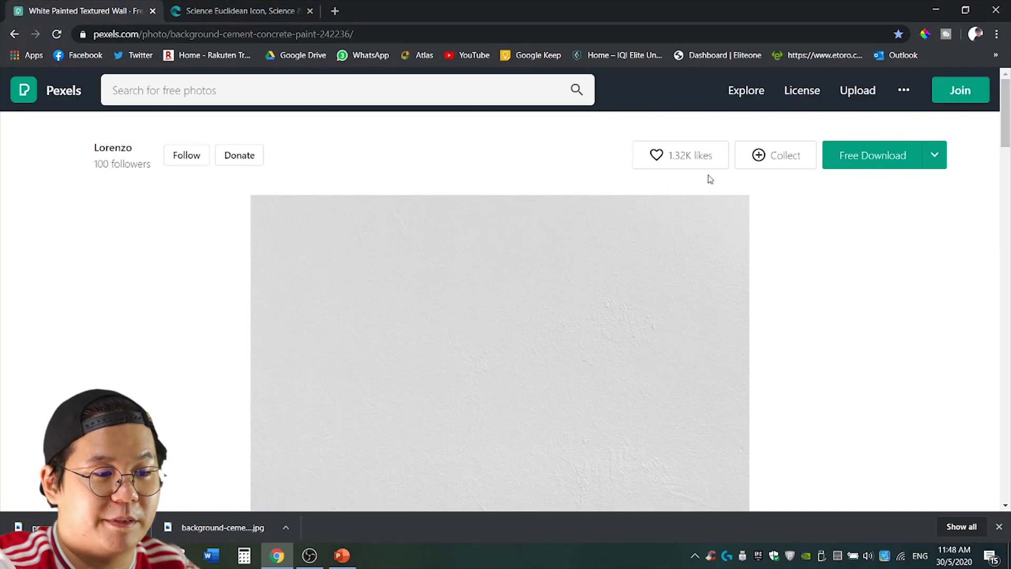
pyautogui.scroll(-2, 435, 379)
pyautogui.scroll(-1, 759, 253)
pyautogui.scroll(4, 790, 237)
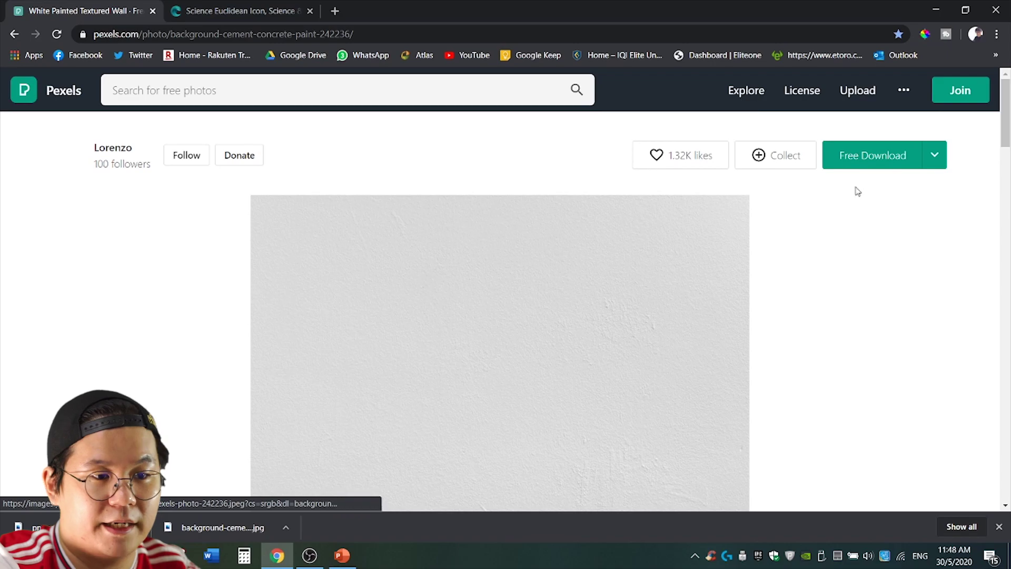
pyautogui.click(872, 154)
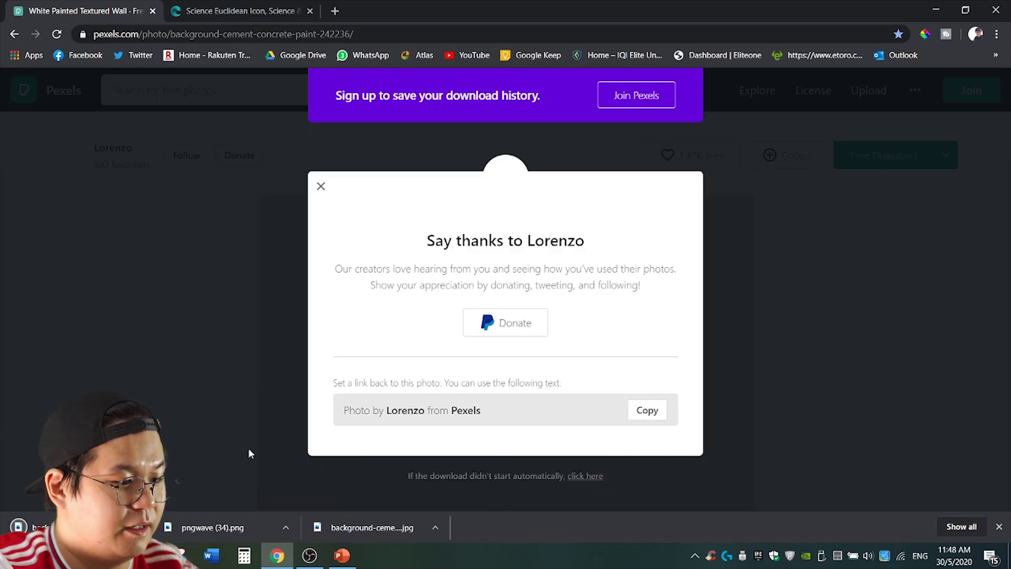
pyautogui.click(342, 556)
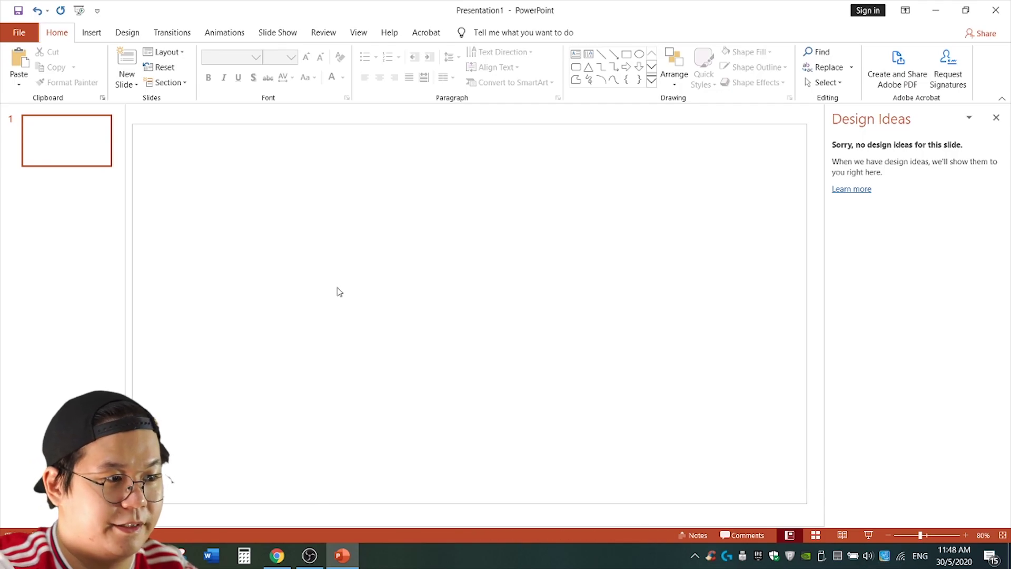
# Paste the textured wall photo onto the slide and crop it to a 16:9 aspect ratio
pyautogui.hotkey('ctrl', 'v')
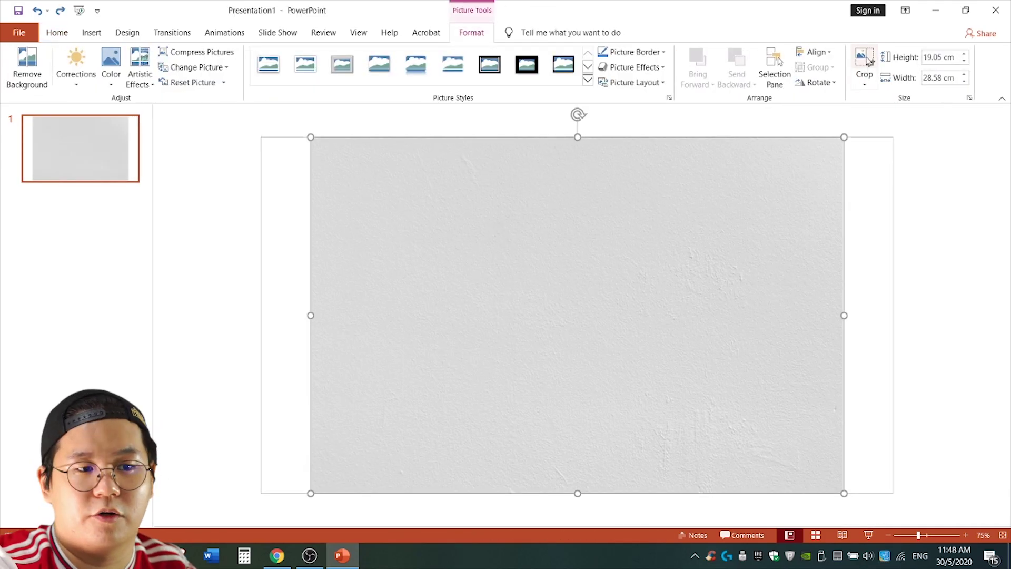
pyautogui.click(864, 62)
pyautogui.click(867, 85)
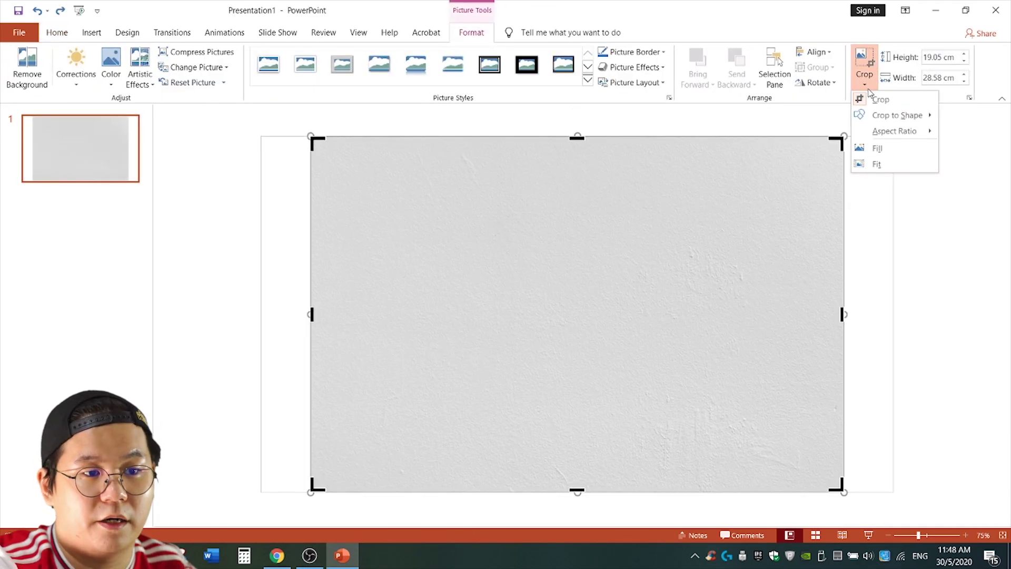
pyautogui.moveTo(894, 131)
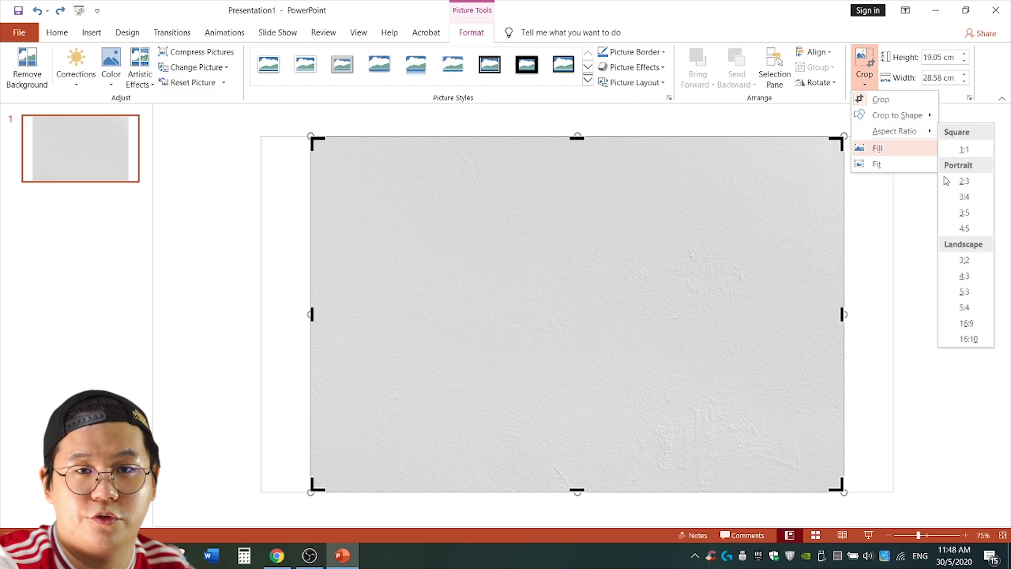
pyautogui.click(966, 323)
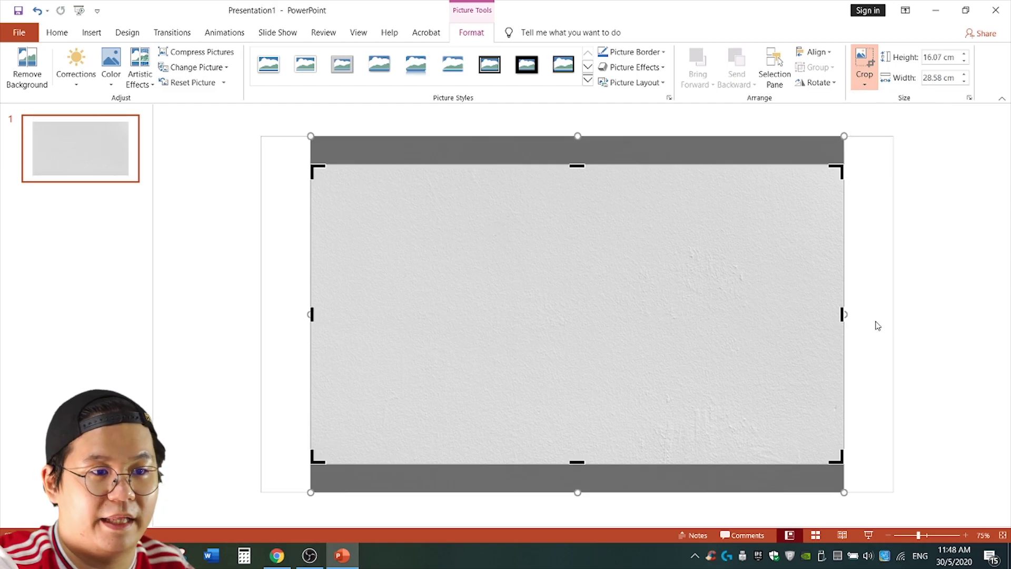
pyautogui.click(865, 64)
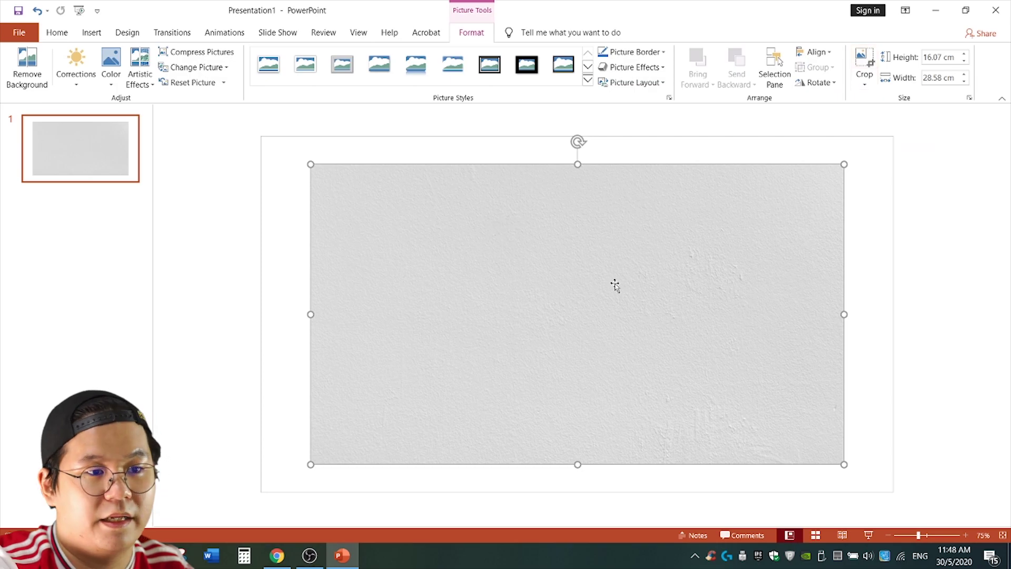
# Align the photo to the slide's left and top edges and stretch it to cover the whole slide
pyautogui.click(827, 55)
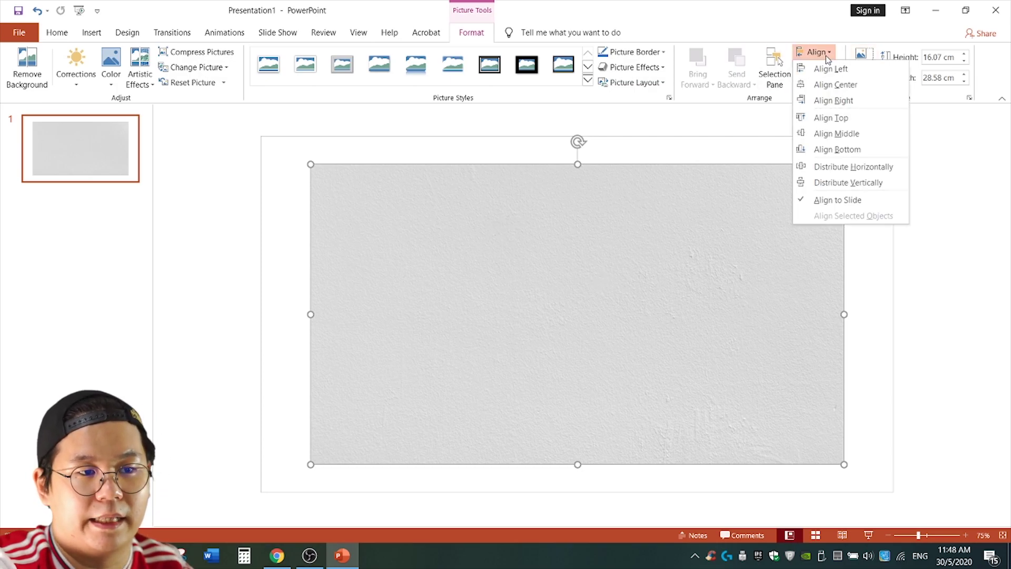
pyautogui.click(830, 69)
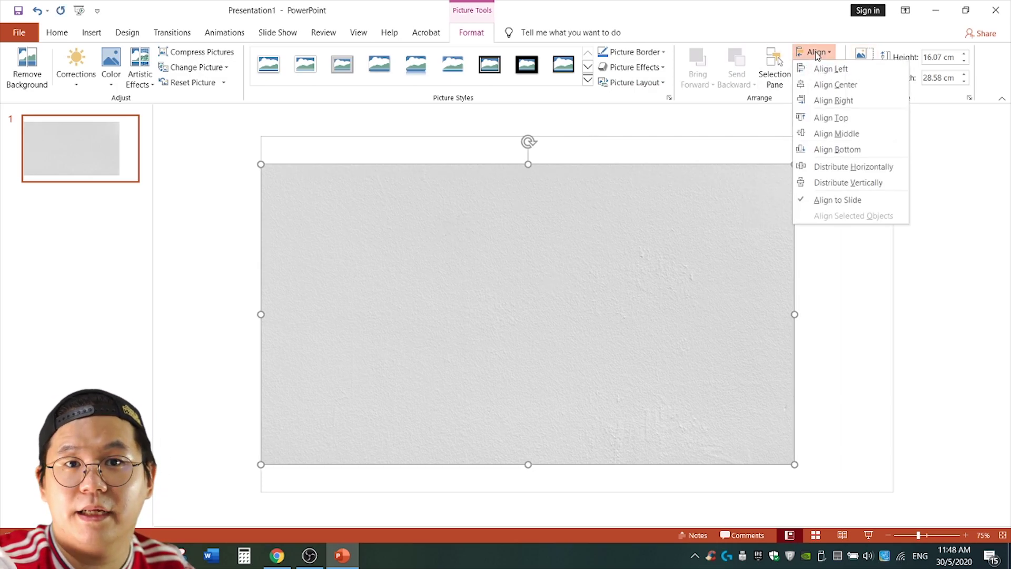
pyautogui.click(831, 118)
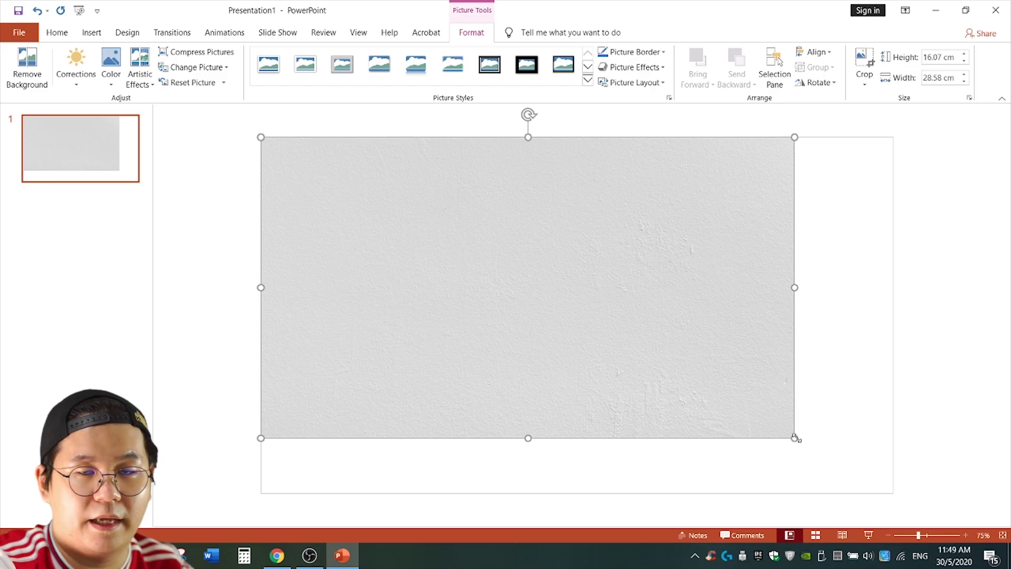
pyautogui.moveTo(795, 440); pyautogui.dragTo(895, 489)
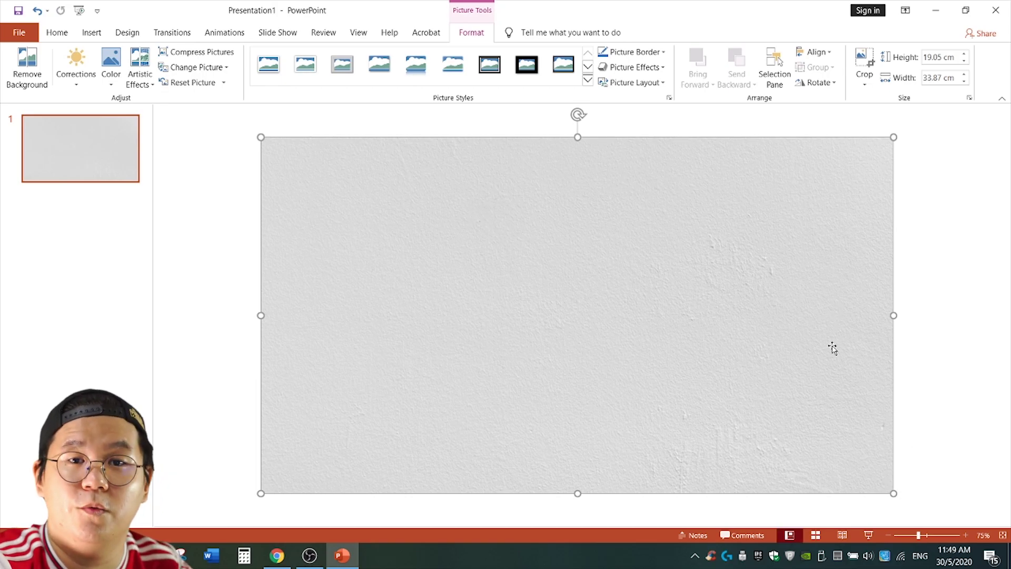
# Duplicate the texture picture and crop the copy down to a bottom strip
pyautogui.rightClick(698, 232)
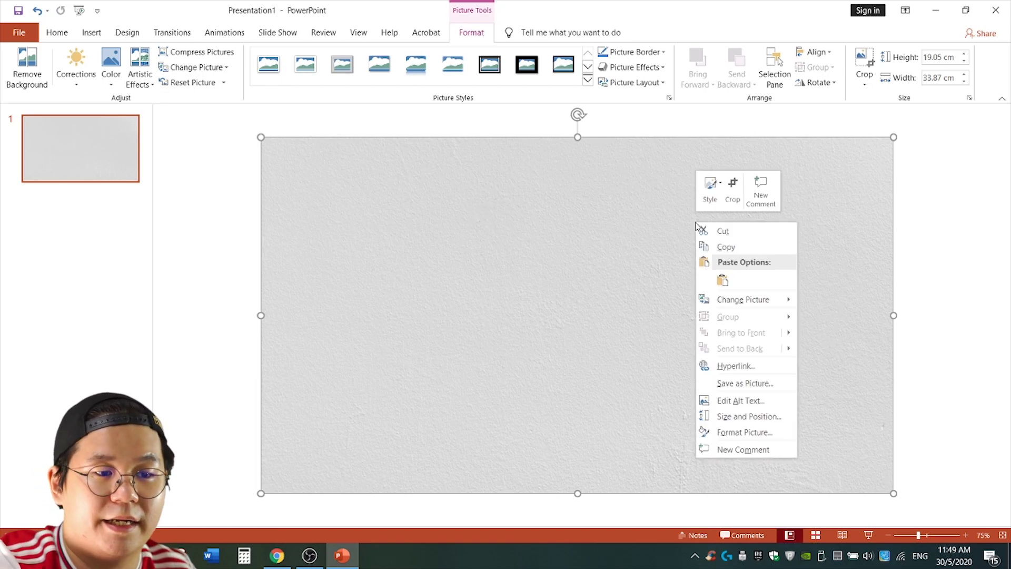
pyautogui.click(729, 248)
pyautogui.rightClick(910, 226)
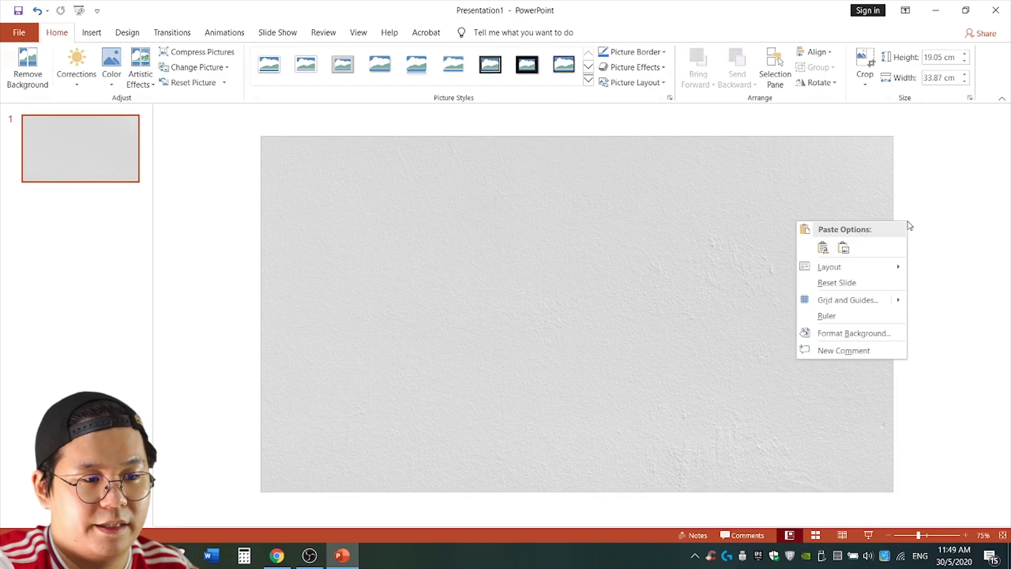
pyautogui.click(824, 250)
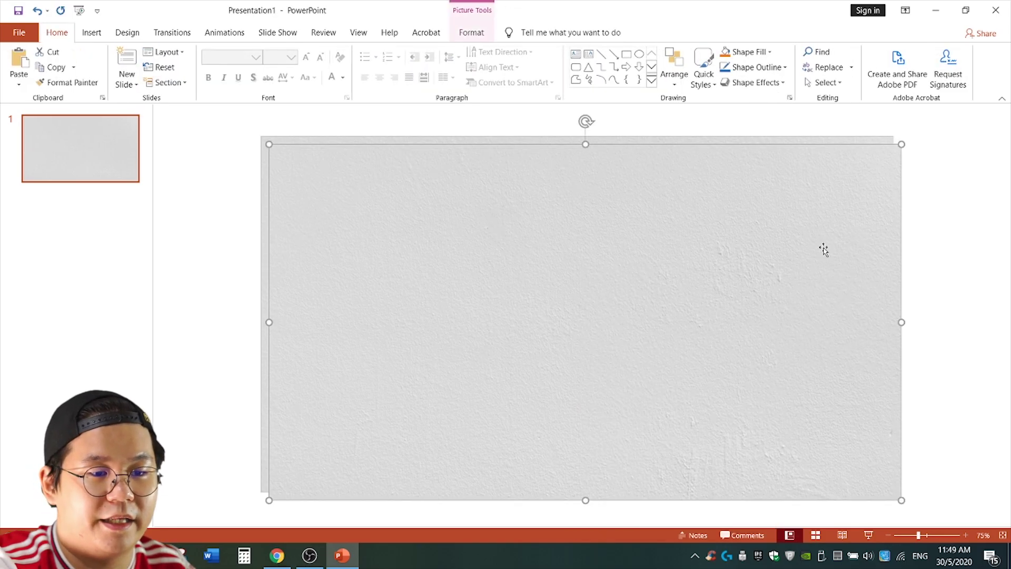
pyautogui.moveTo(780, 235); pyautogui.dragTo(826, 231)
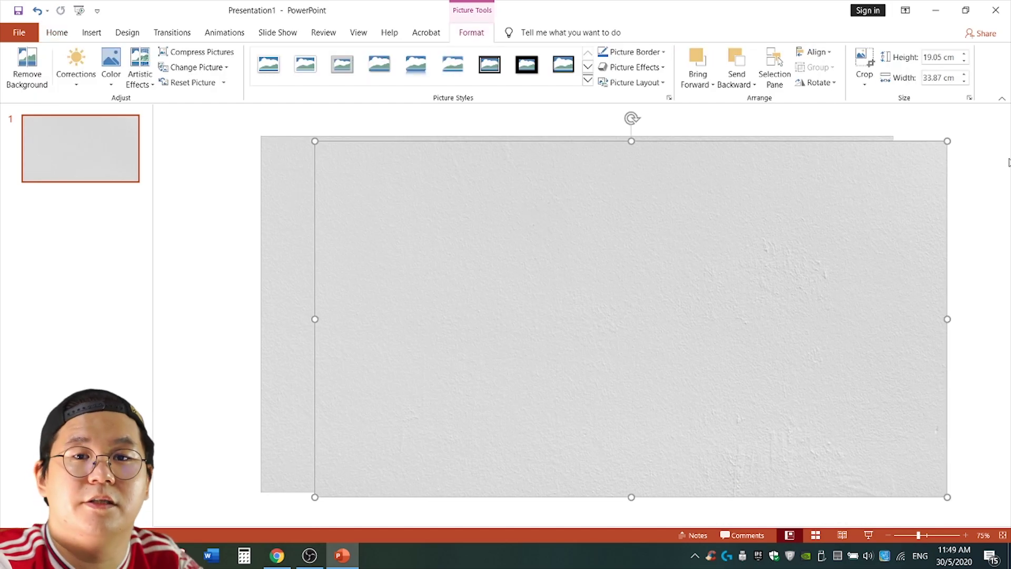
pyautogui.click(985, 164)
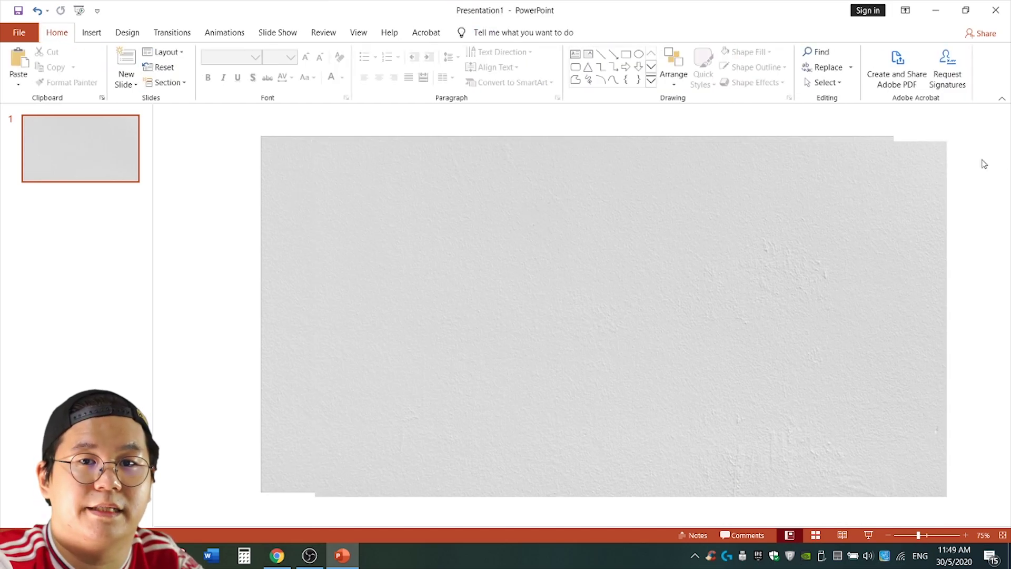
pyautogui.click(911, 184)
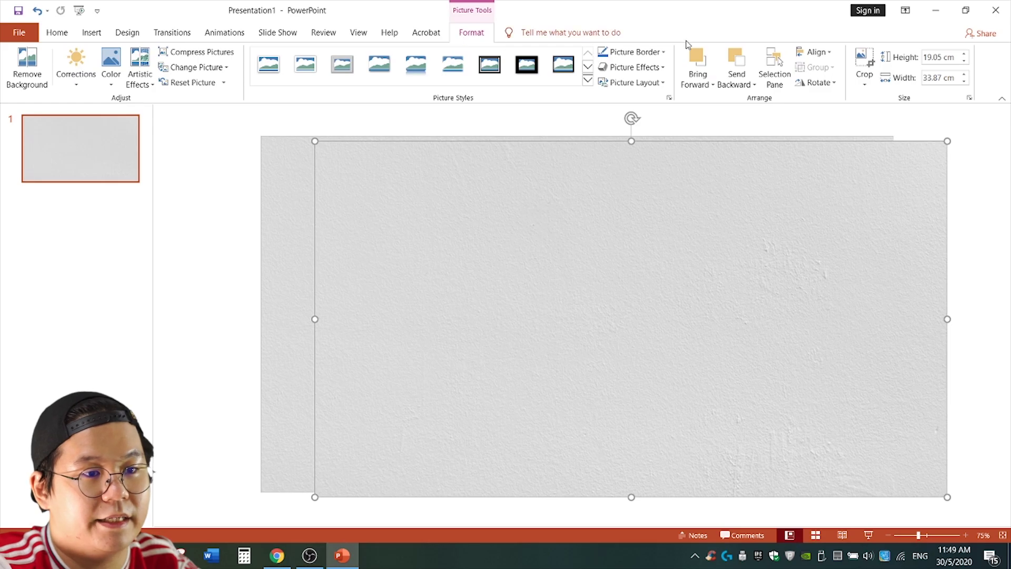
pyautogui.click(864, 62)
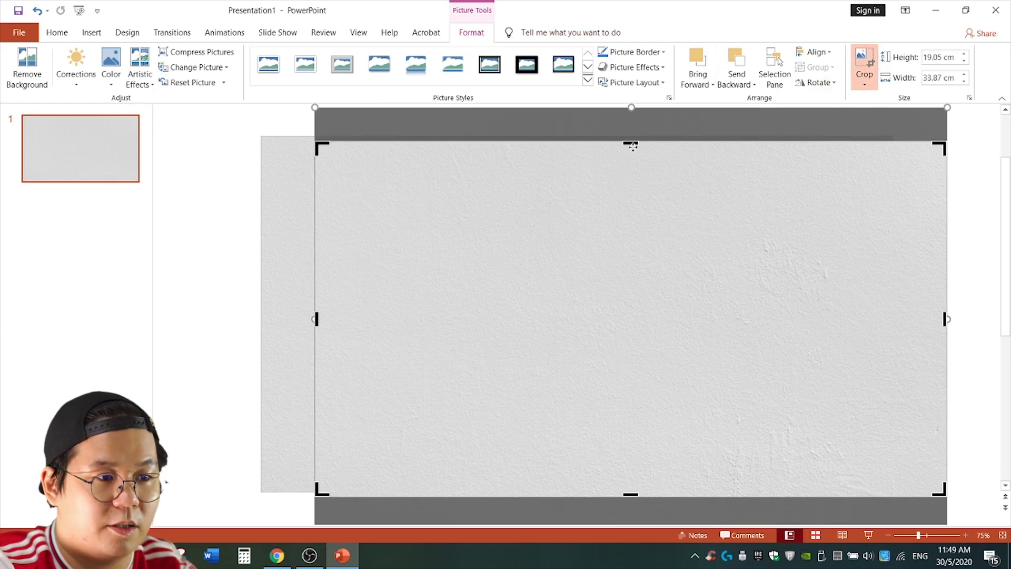
pyautogui.moveTo(630, 142); pyautogui.dragTo(618, 416)
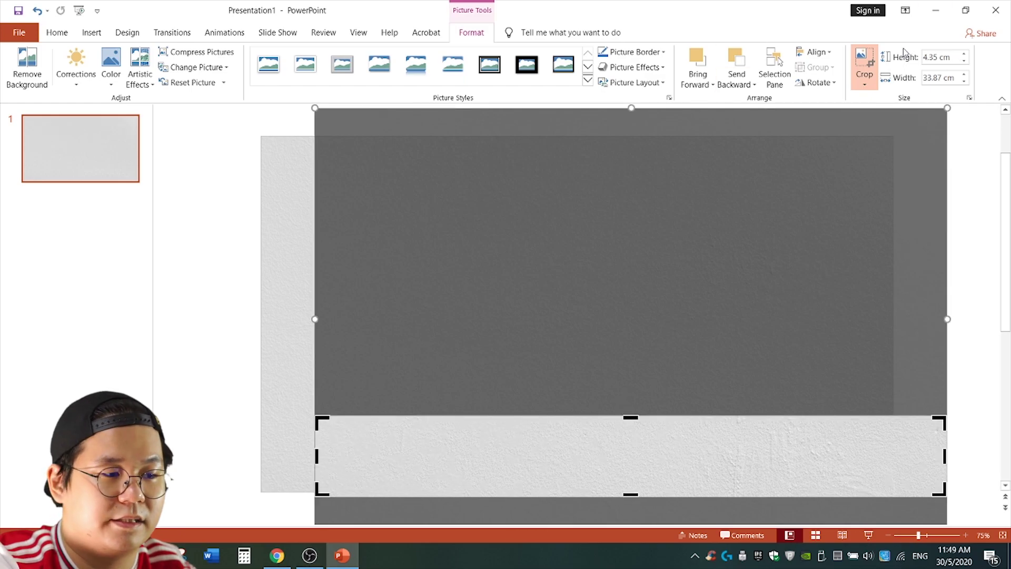
pyautogui.press('Escape')
# Align the texture strip to the slide's left and bottom edges to fill the gap
pyautogui.click(957, 389)
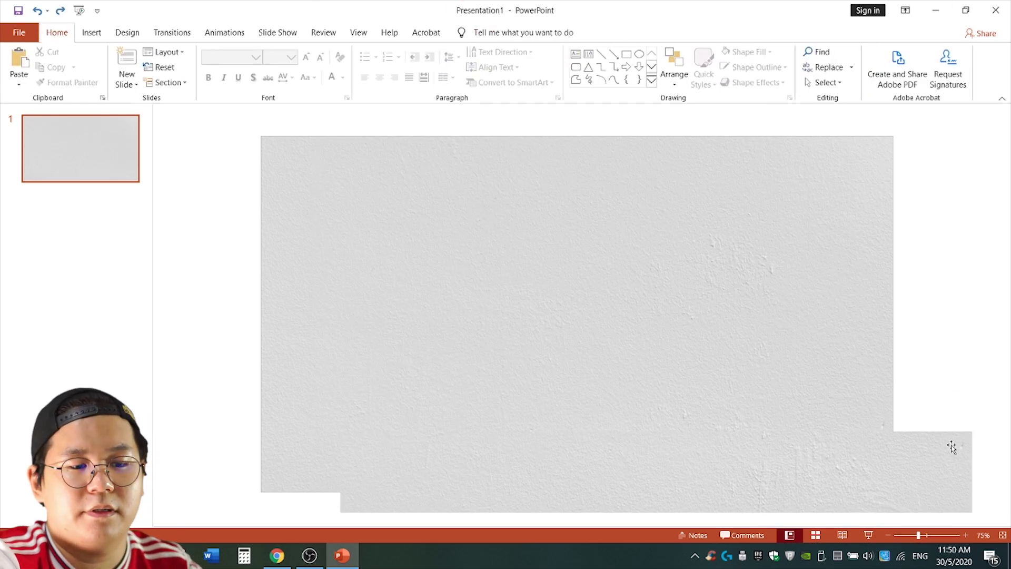
pyautogui.click(952, 444)
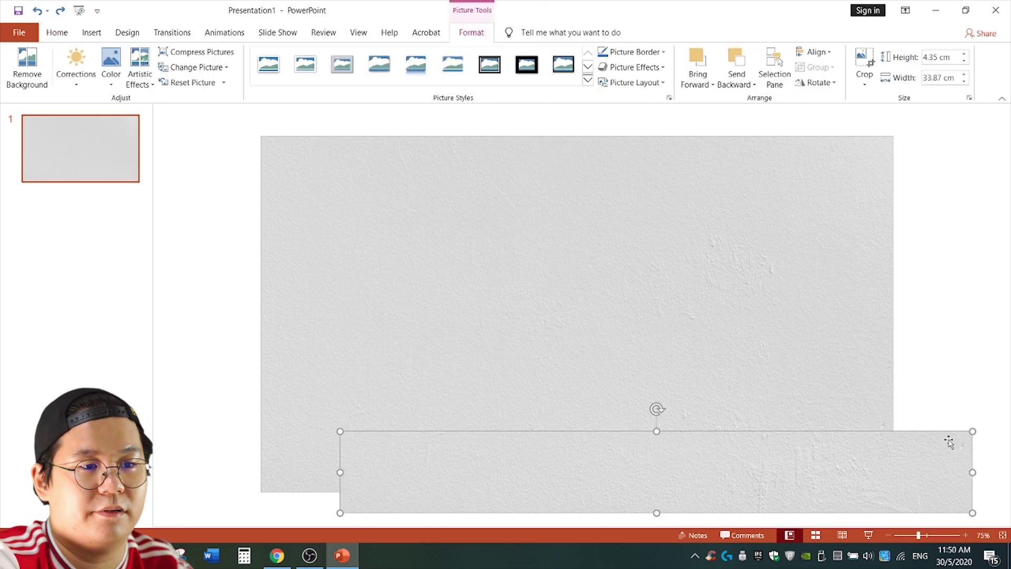
pyautogui.click(821, 55)
pyautogui.click(837, 70)
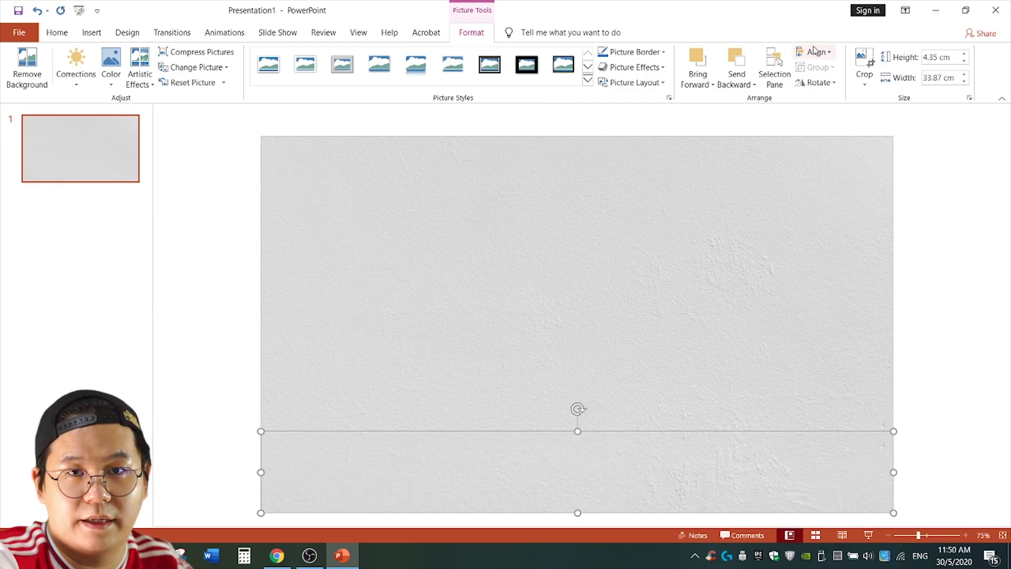
pyautogui.click(817, 52)
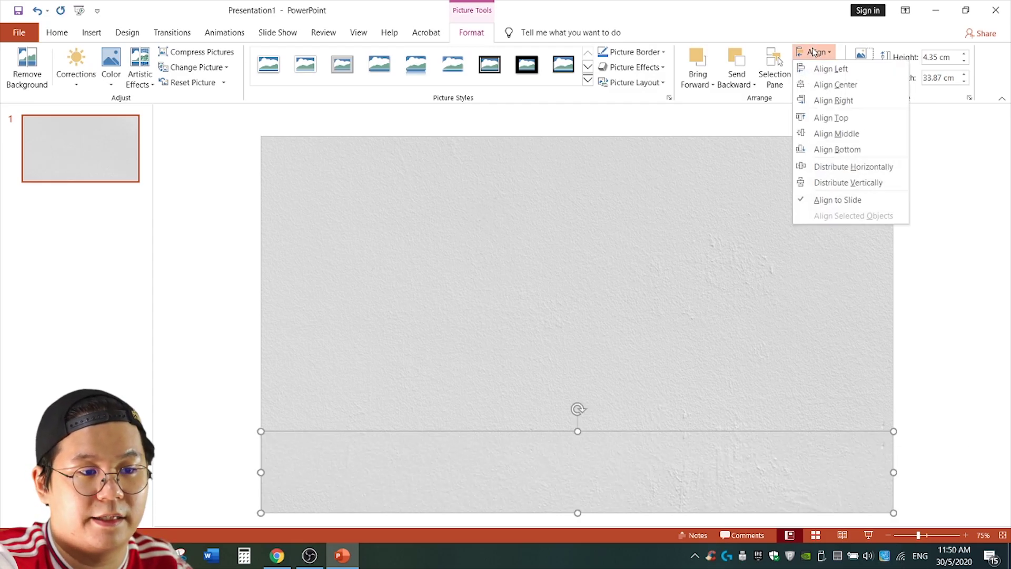
pyautogui.click(832, 150)
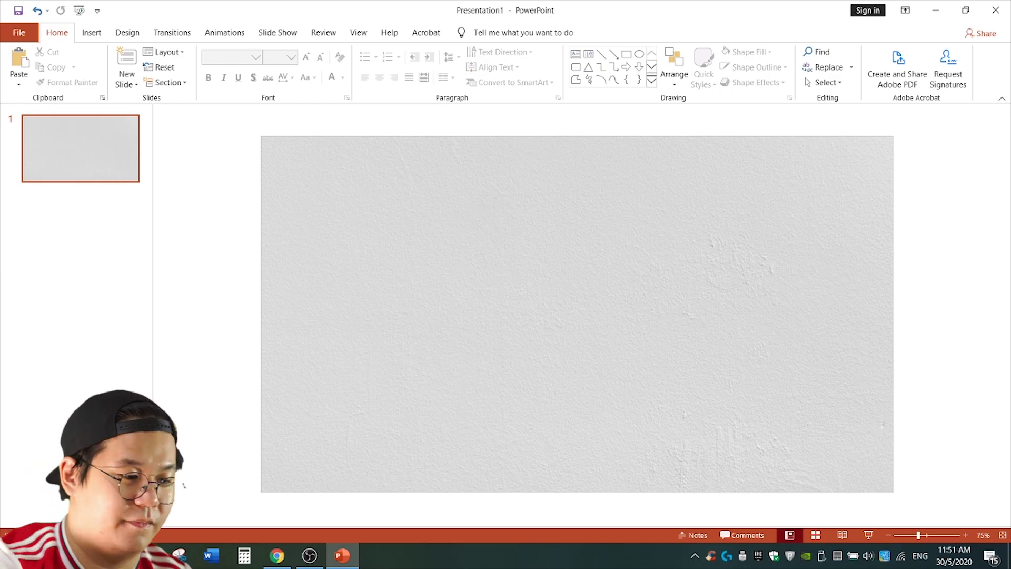
# Download the blue science-head PNG from PNGWAVE and drag it onto the slide
pyautogui.click(277, 557)
pyautogui.click(241, 11)
pyautogui.scroll(3, 518, 277)
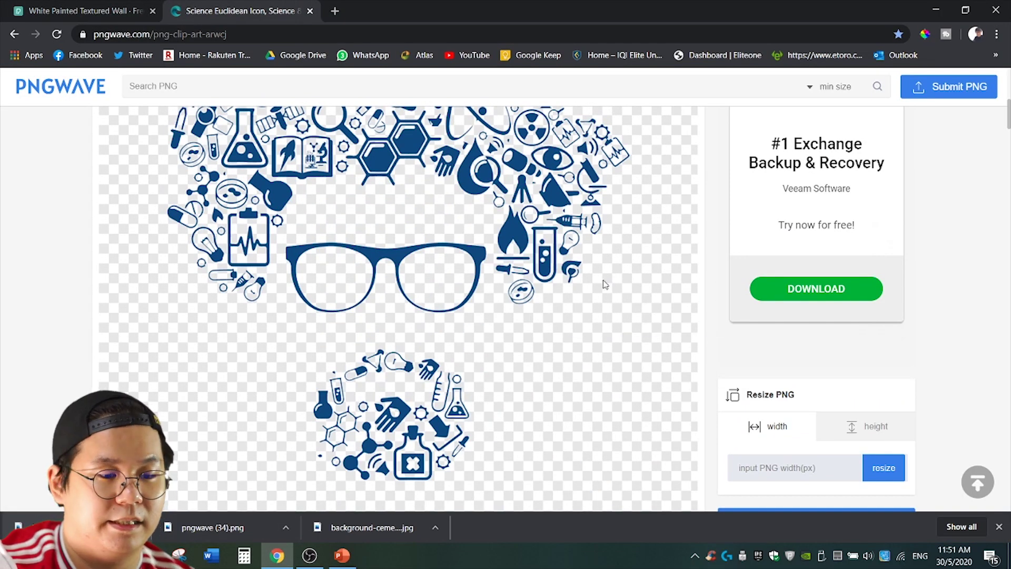
pyautogui.scroll(-3, 453, 338)
pyautogui.click(797, 332)
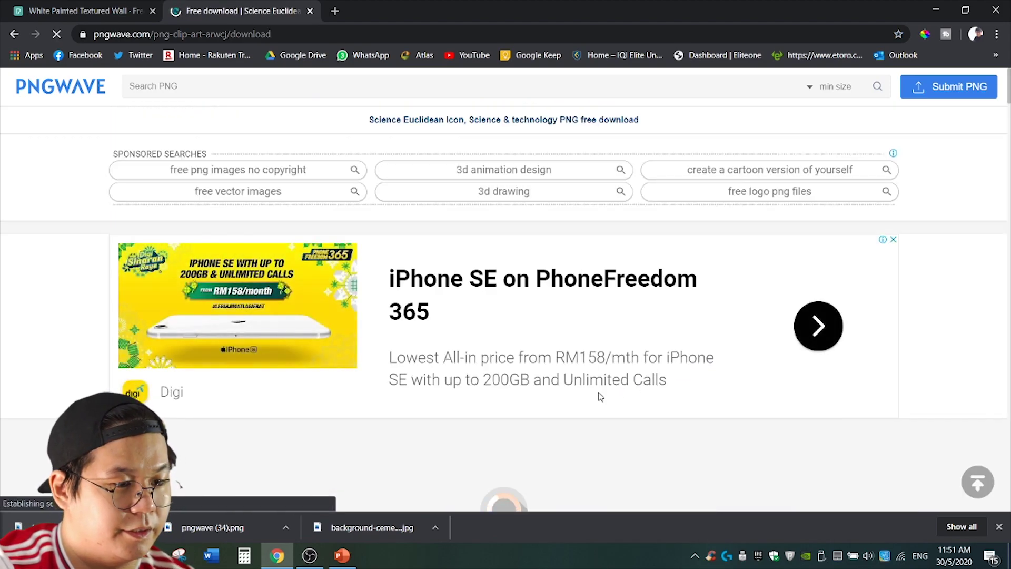
pyautogui.scroll(-3, 585, 384)
pyautogui.scroll(-1, 585, 385)
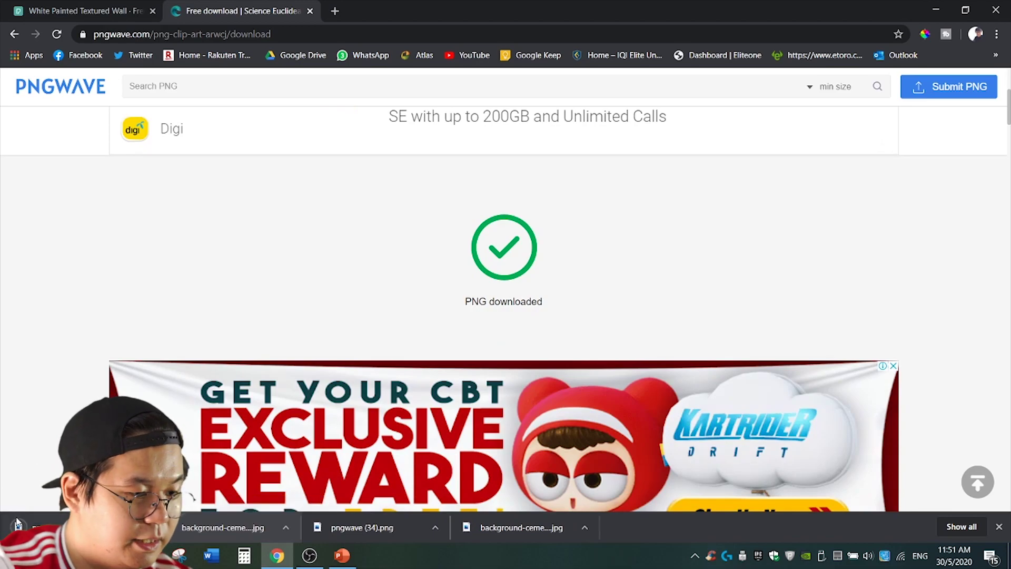
pyautogui.moveTo(269, 536)
pyautogui.mouseDown()
pyautogui.moveTo(587, 255)
pyautogui.moveTo(605, 262)
pyautogui.mouseUp()
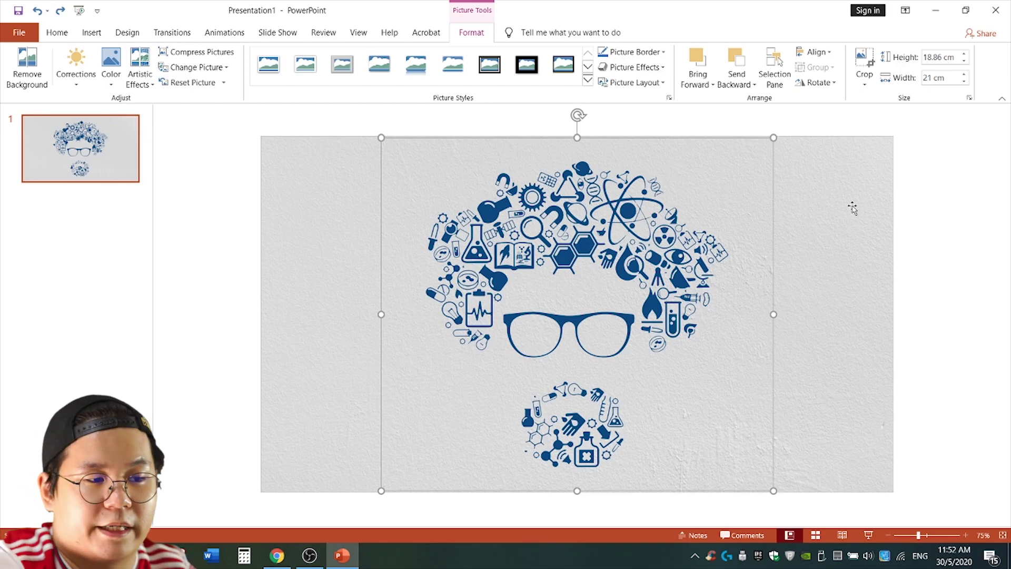
# Shrink the science-head picture, centre it horizontally and move it toward the slide top
pyautogui.click(993, 207)
pyautogui.click(600, 254)
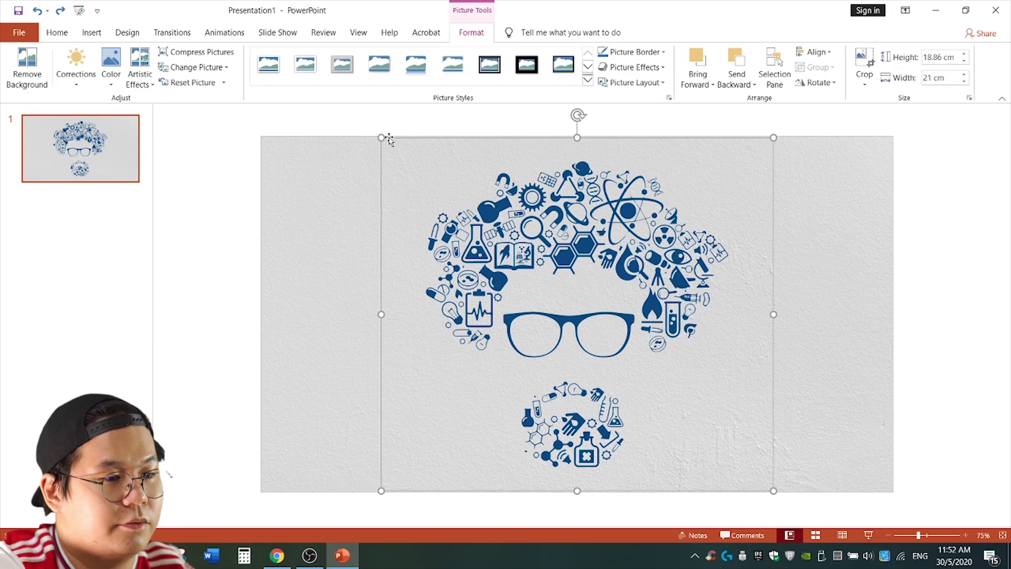
pyautogui.moveTo(381, 136); pyautogui.dragTo(526, 268)
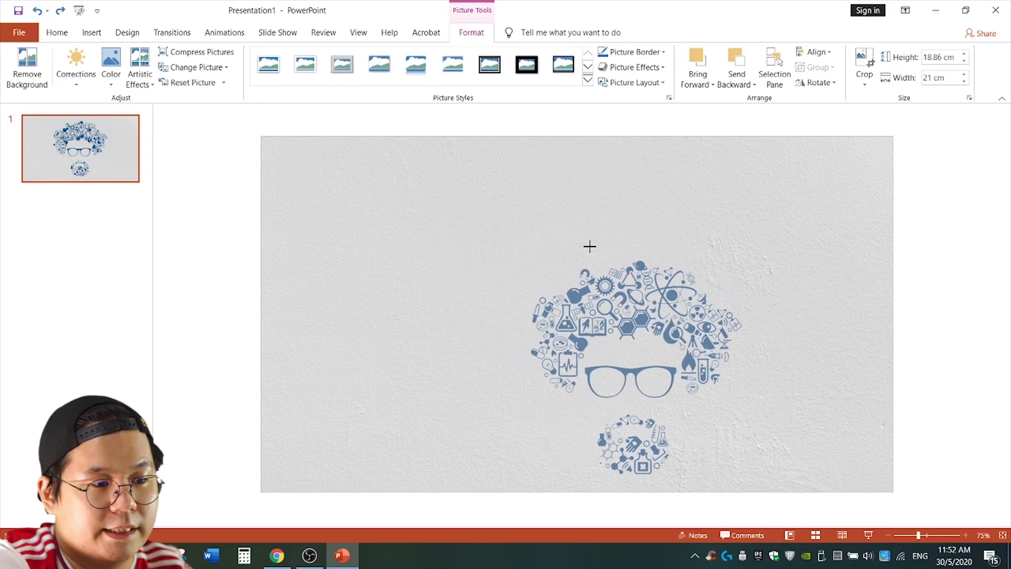
pyautogui.click(818, 52)
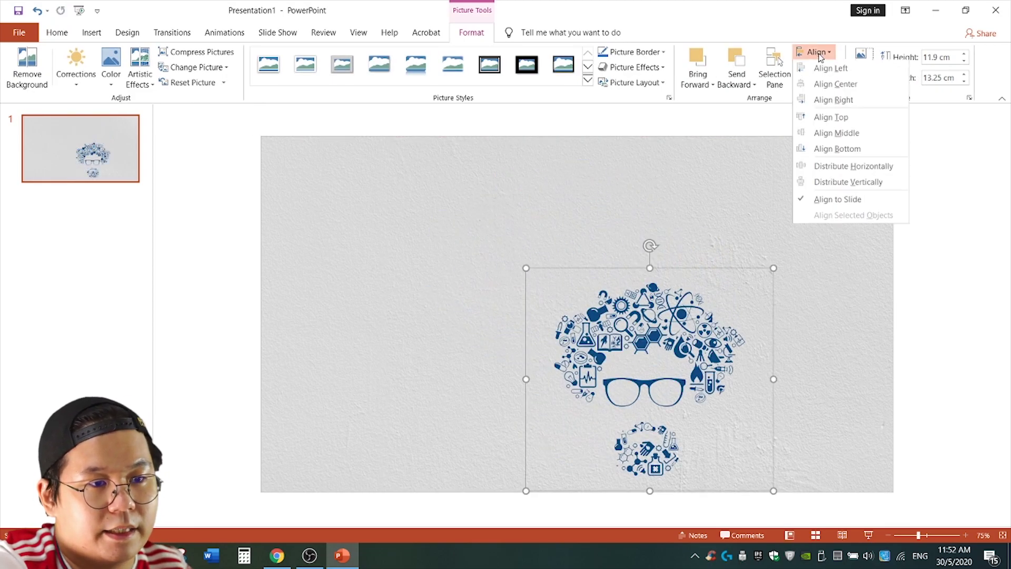
pyautogui.click(837, 85)
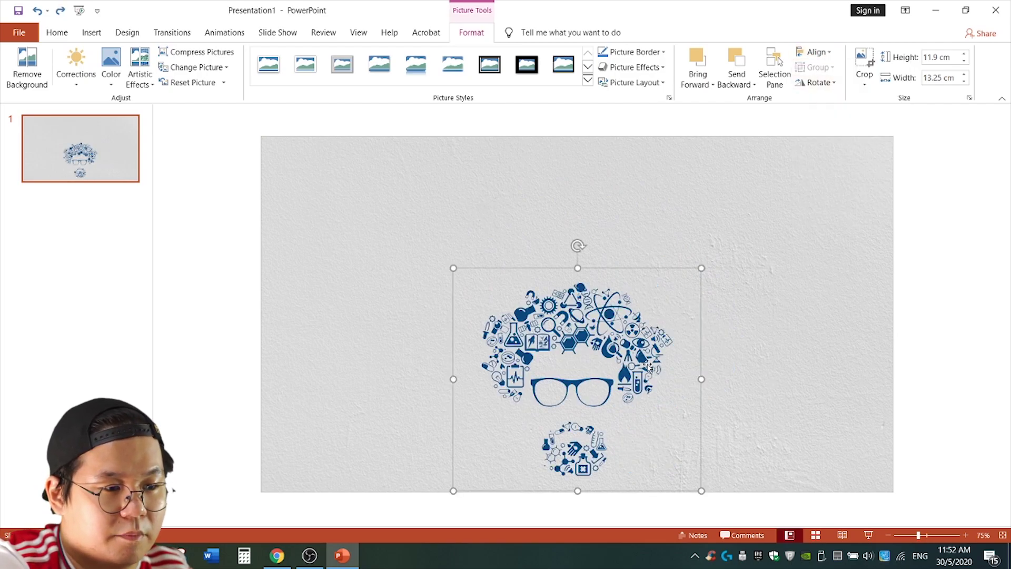
pyautogui.moveTo(577, 371); pyautogui.dragTo(577, 249)
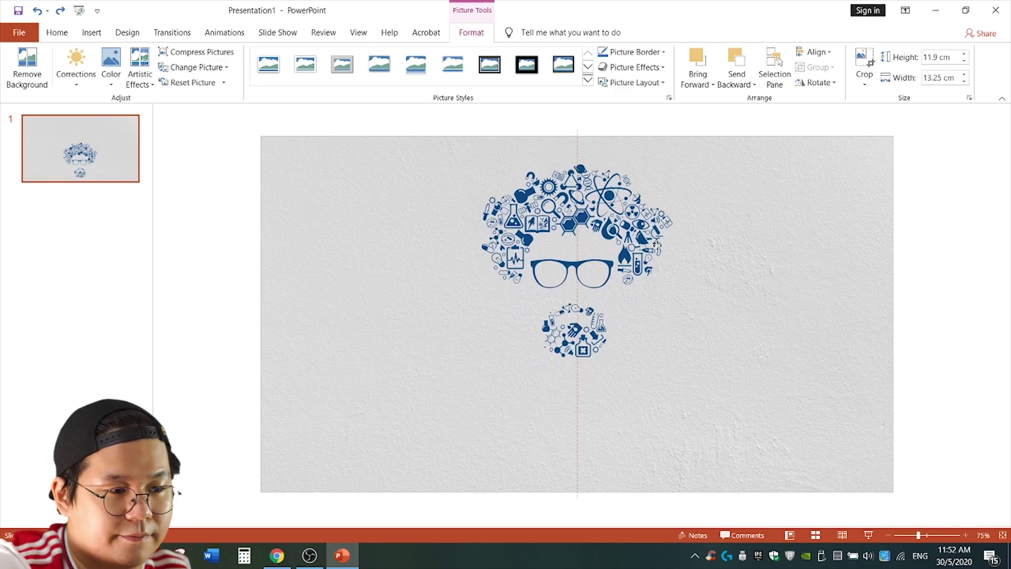
# Check the bottom texture strip by selecting and deselecting it
pyautogui.click(668, 440)
pyautogui.click(917, 316)
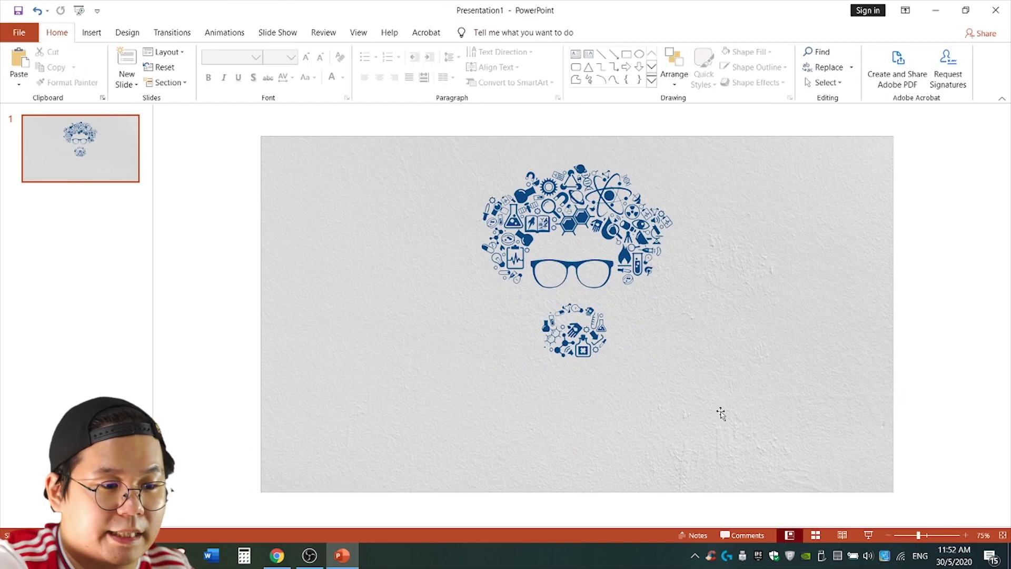
pyautogui.click(715, 442)
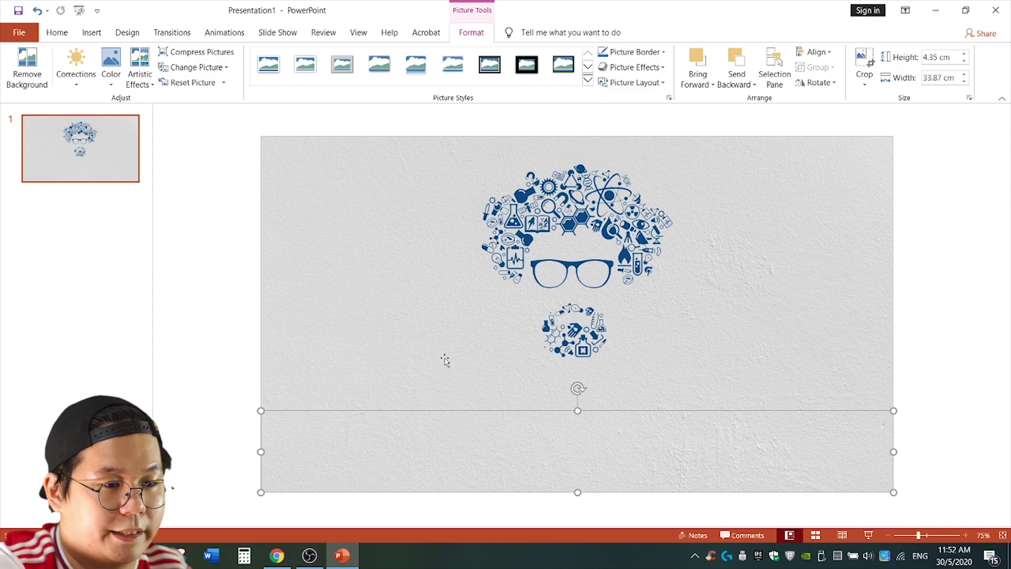
pyautogui.click(896, 277)
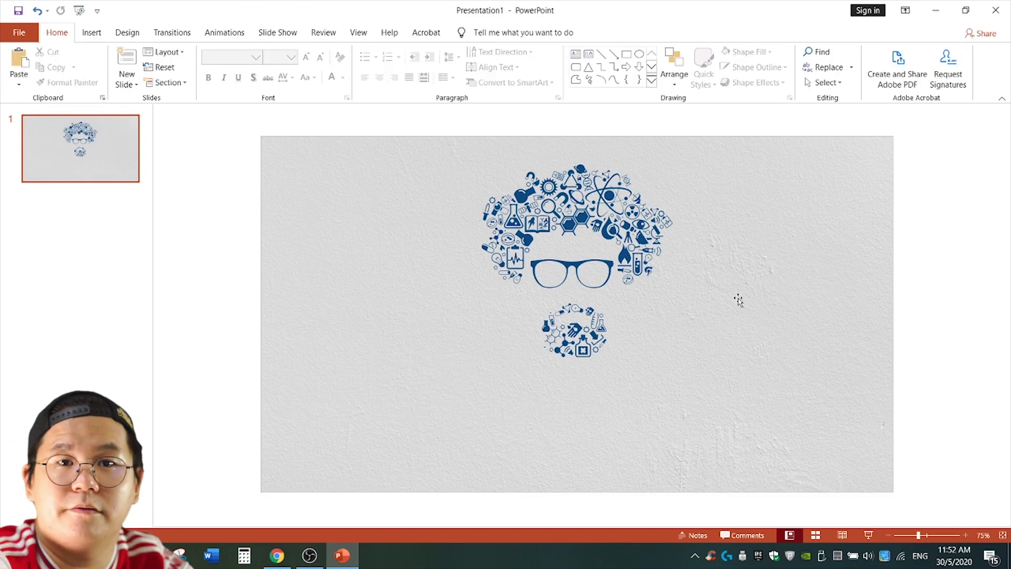
# Apply the Rise Up entrance effect to the science-head picture from More Entrance Effects
pyautogui.click(612, 230)
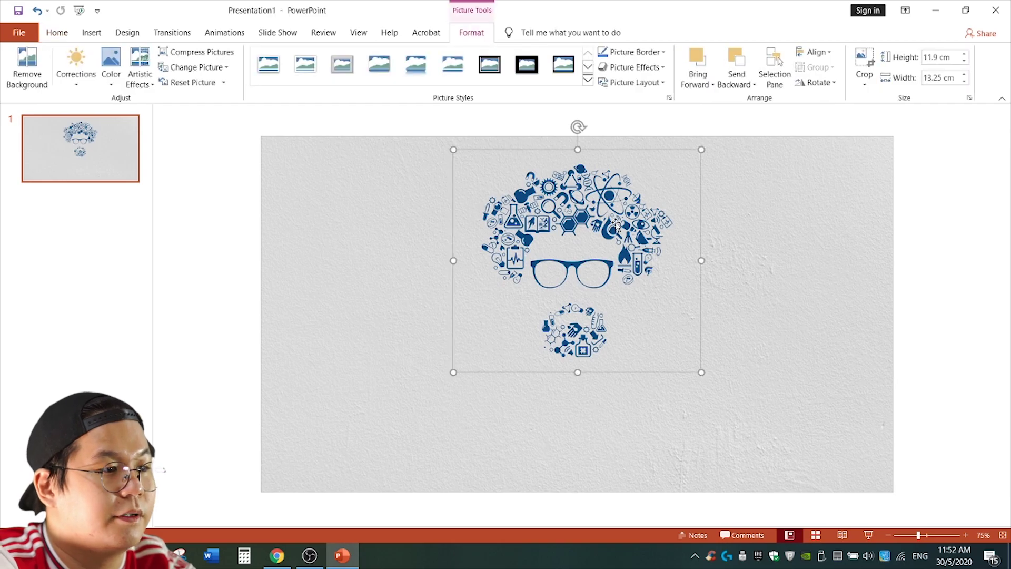
pyautogui.click(224, 32)
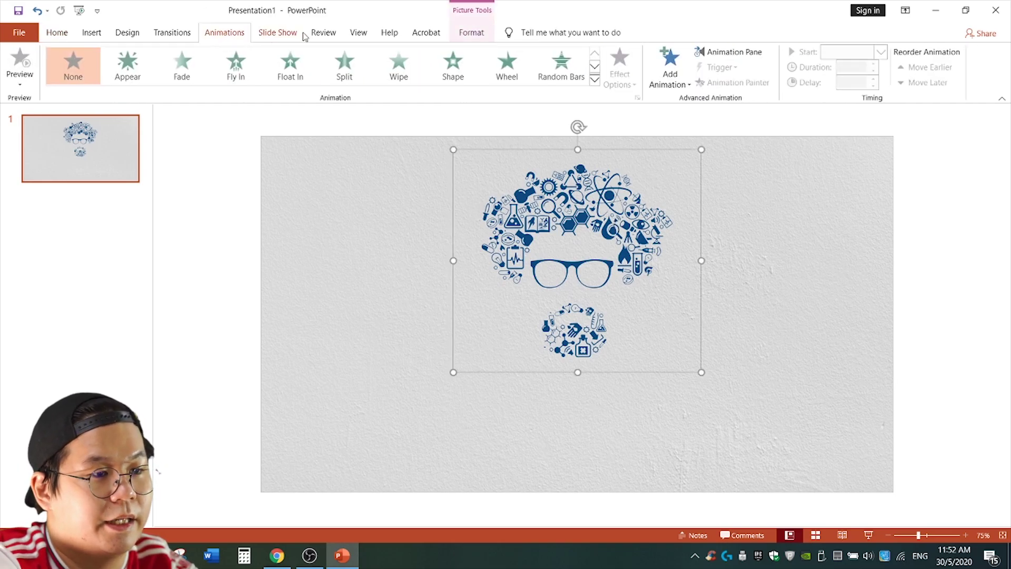
pyautogui.click(595, 82)
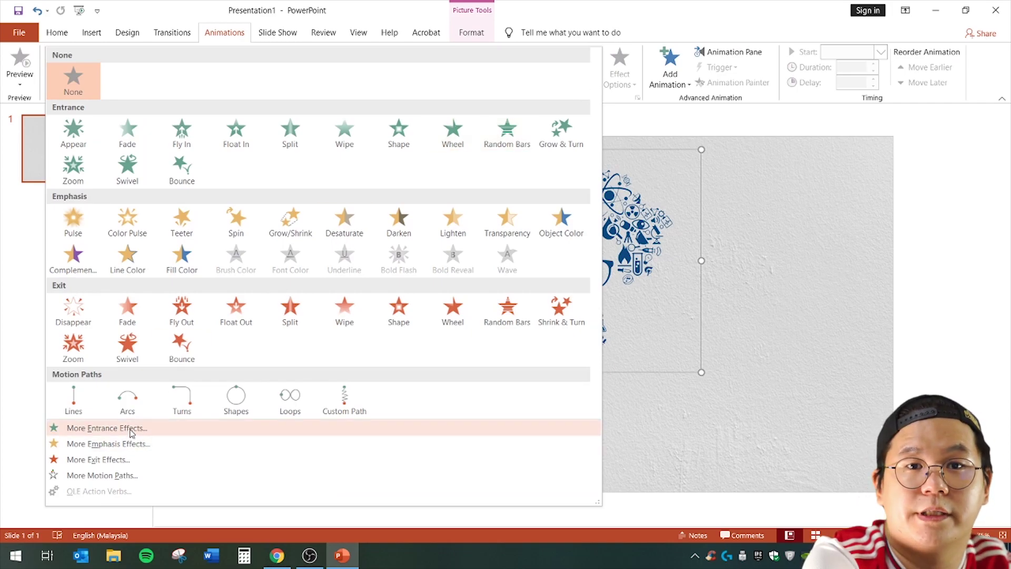
pyautogui.click(106, 428)
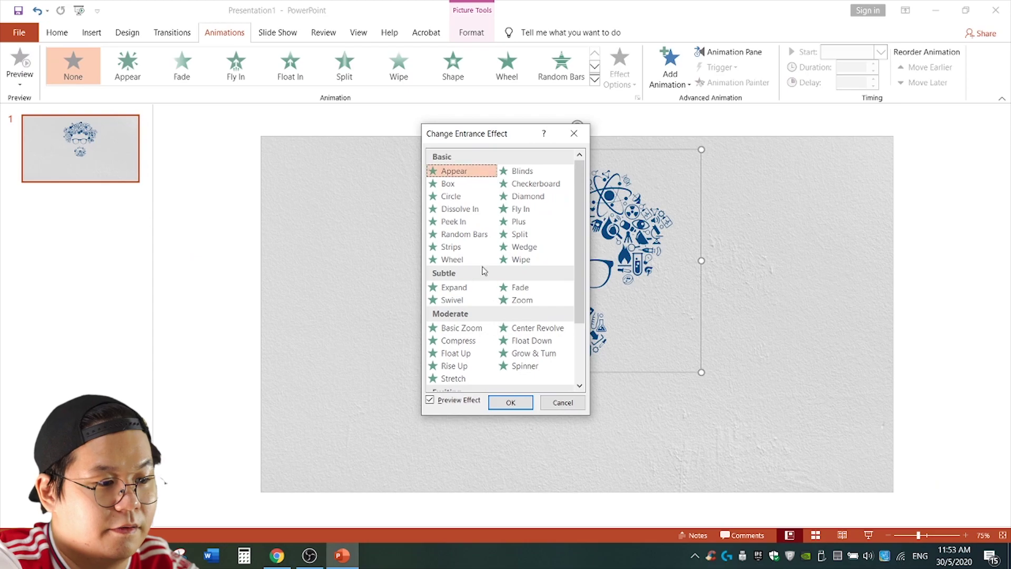
pyautogui.scroll(-3, 490, 277)
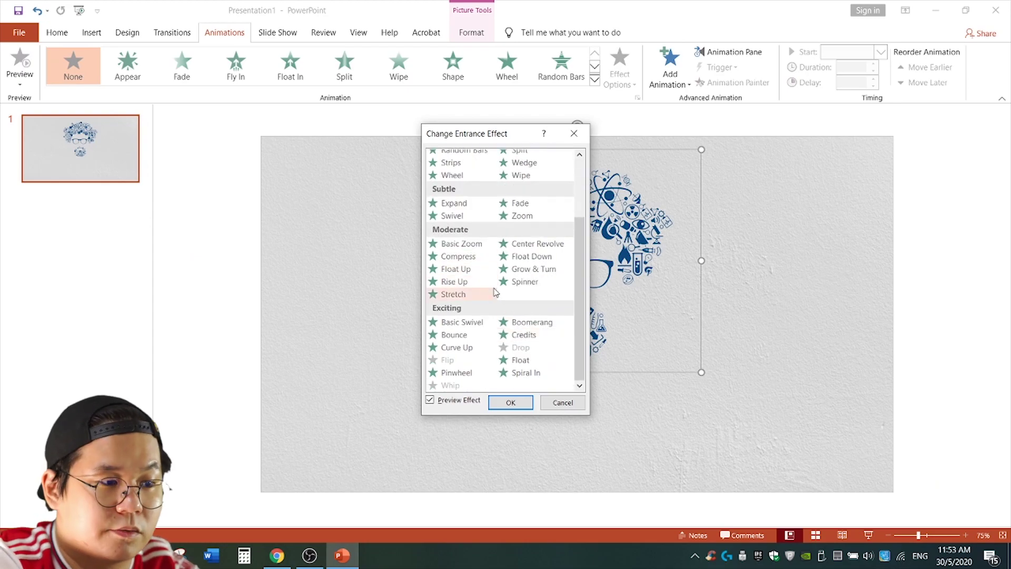
pyautogui.click(454, 281)
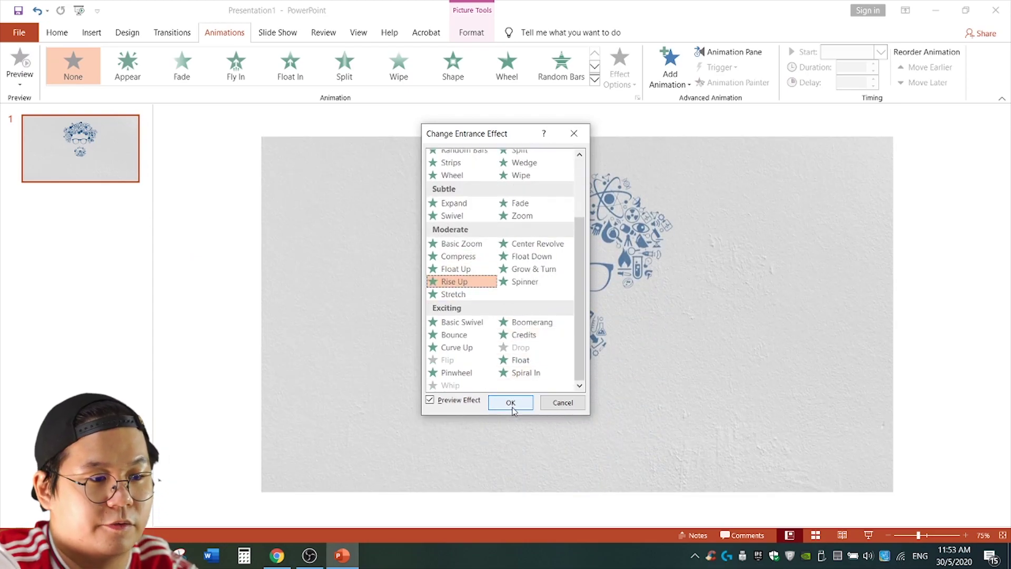
pyautogui.click(511, 402)
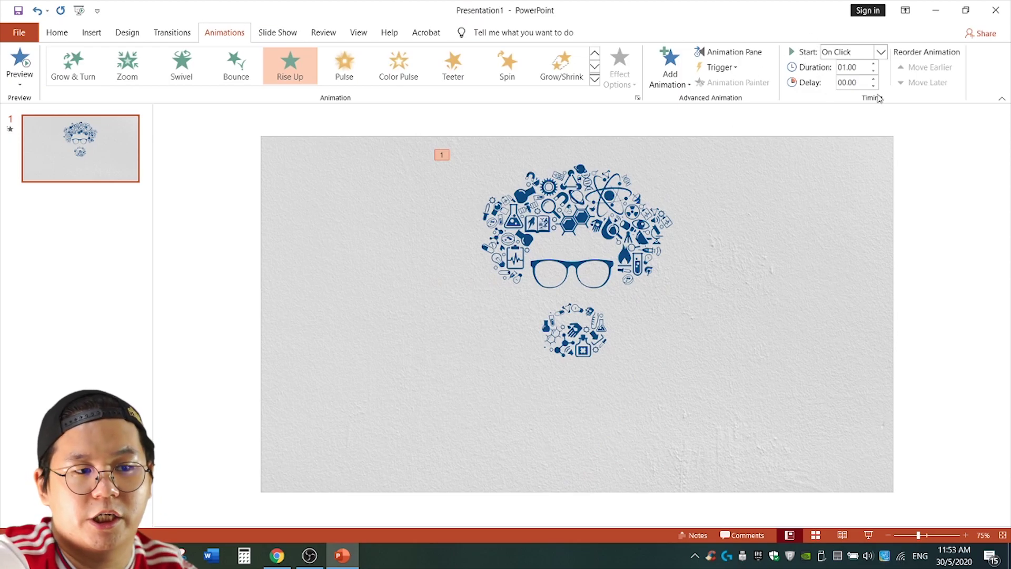
# Set the Rise Up animation to start With Previous and preview the slide
pyautogui.click(850, 53)
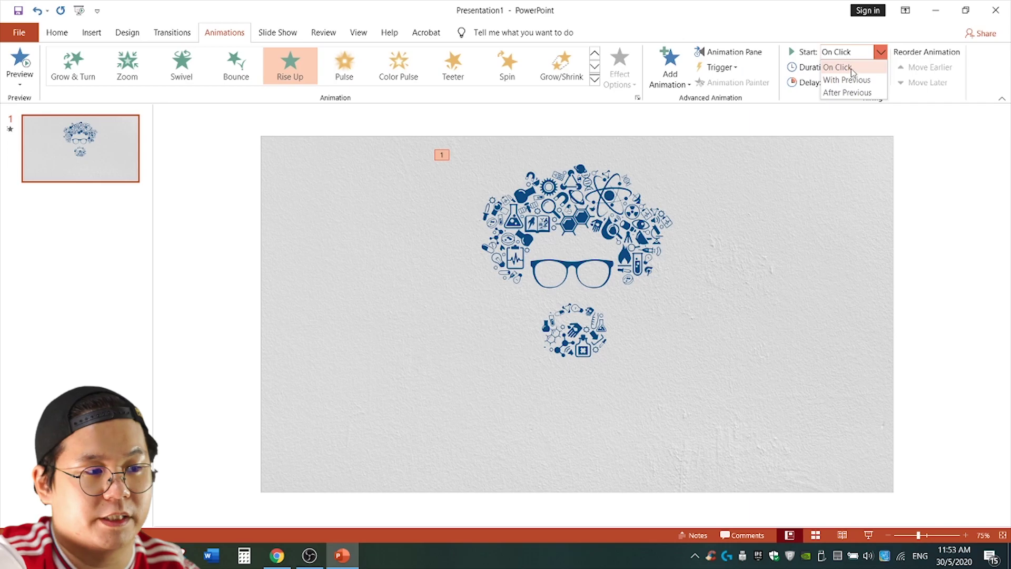
pyautogui.click(853, 75)
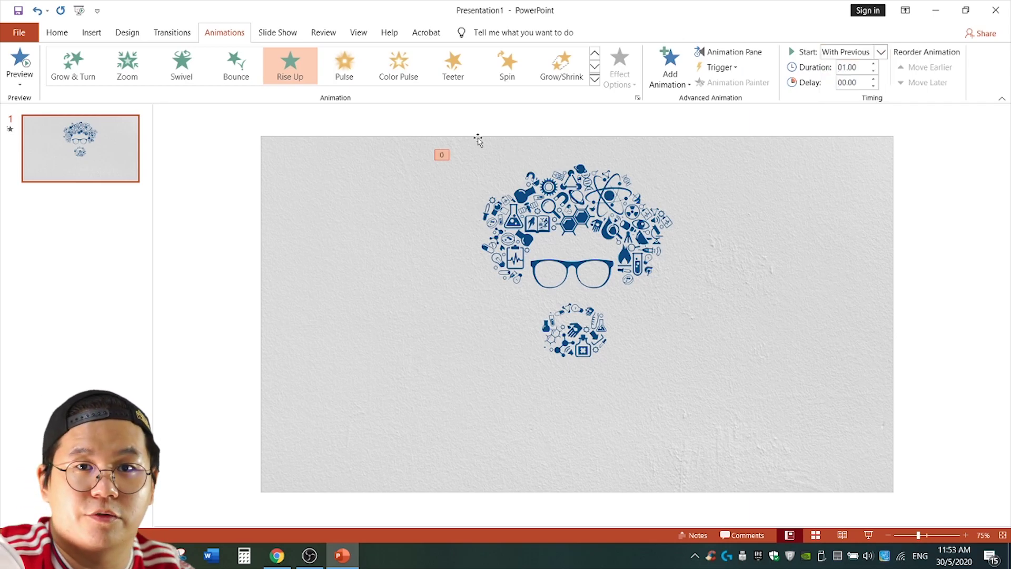
pyautogui.click(22, 63)
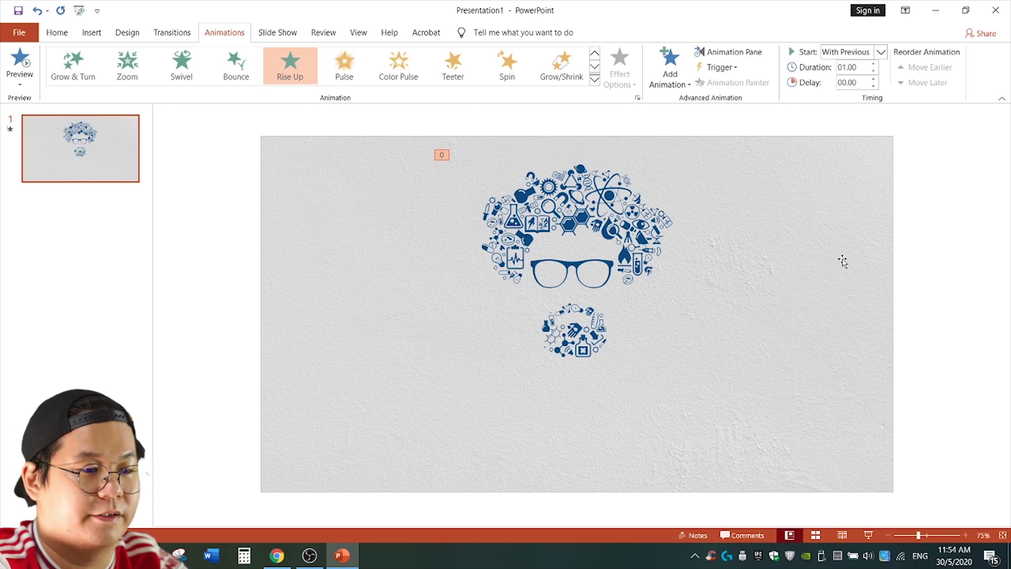
pyautogui.click(630, 434)
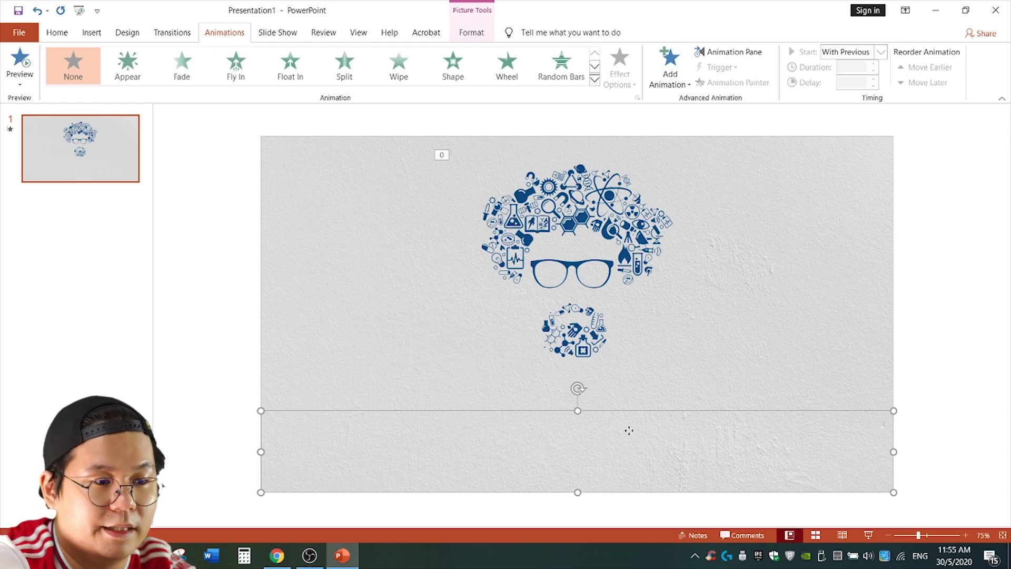
pyautogui.rightClick(629, 430)
pyautogui.click(695, 308)
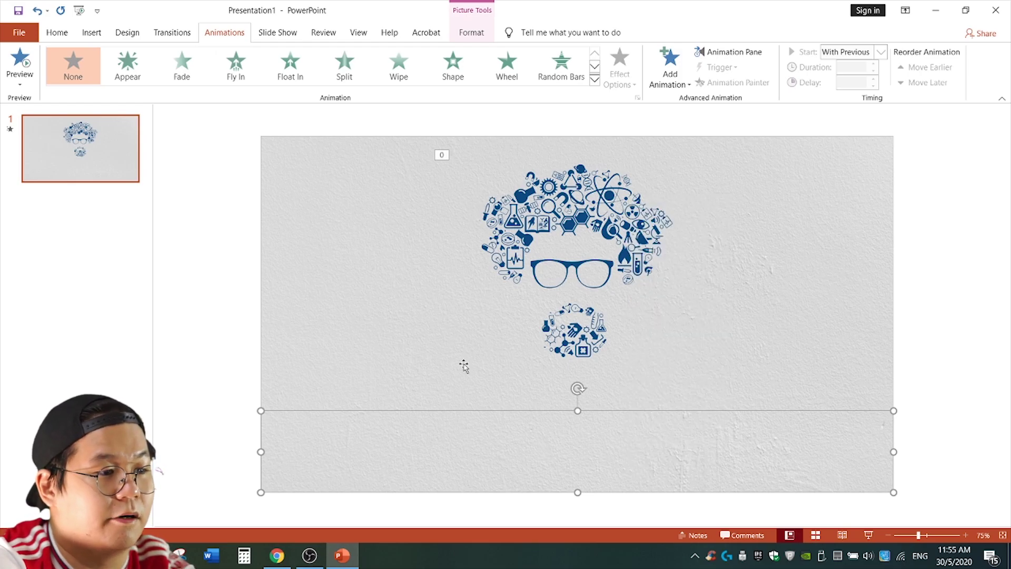
pyautogui.click(20, 63)
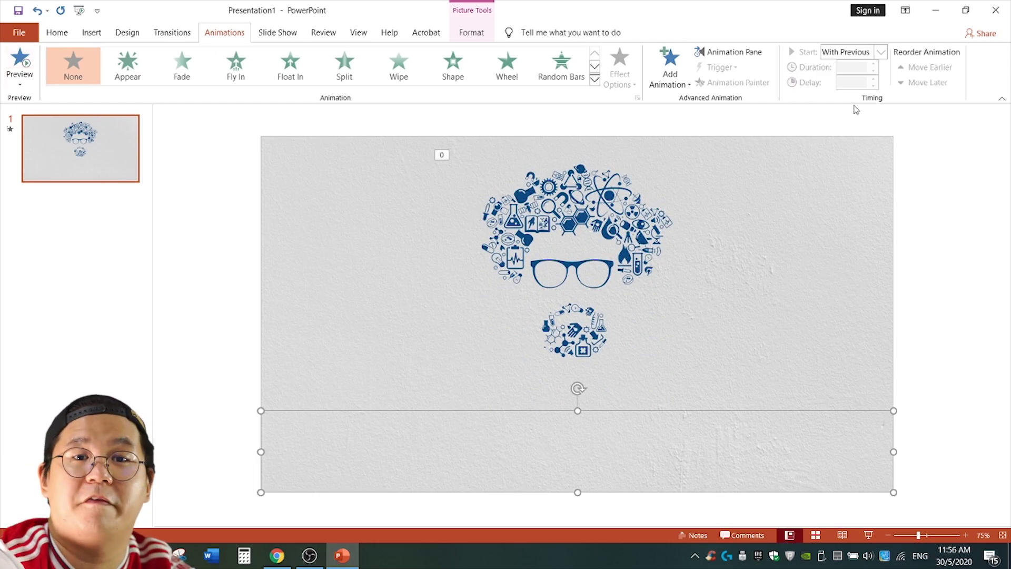
pyautogui.click(971, 175)
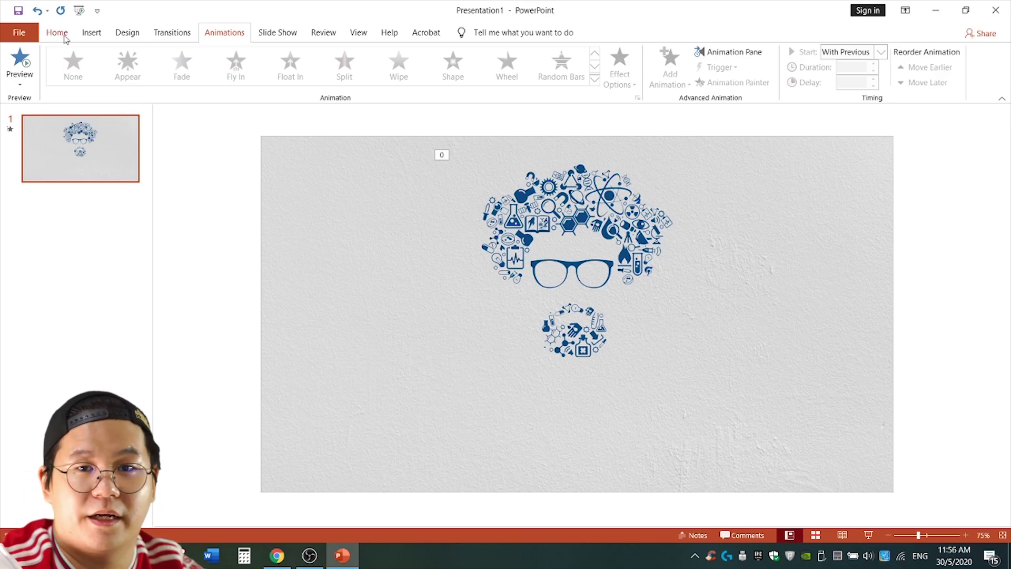
# Draw a horizontal text box below the logo for the MAD SCIENTIST caption and move it lower
pyautogui.click(92, 33)
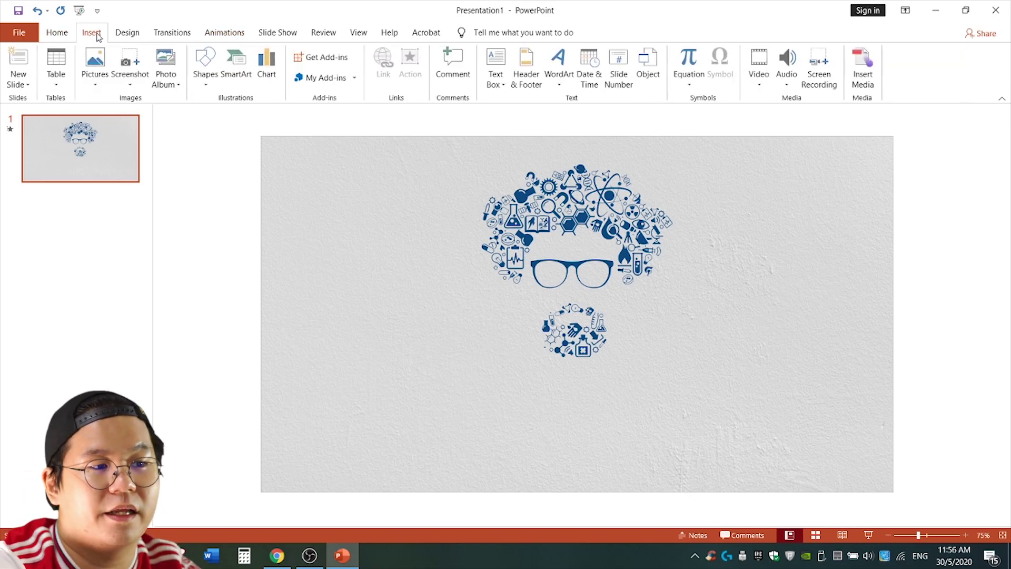
pyautogui.click(504, 79)
pyautogui.click(537, 102)
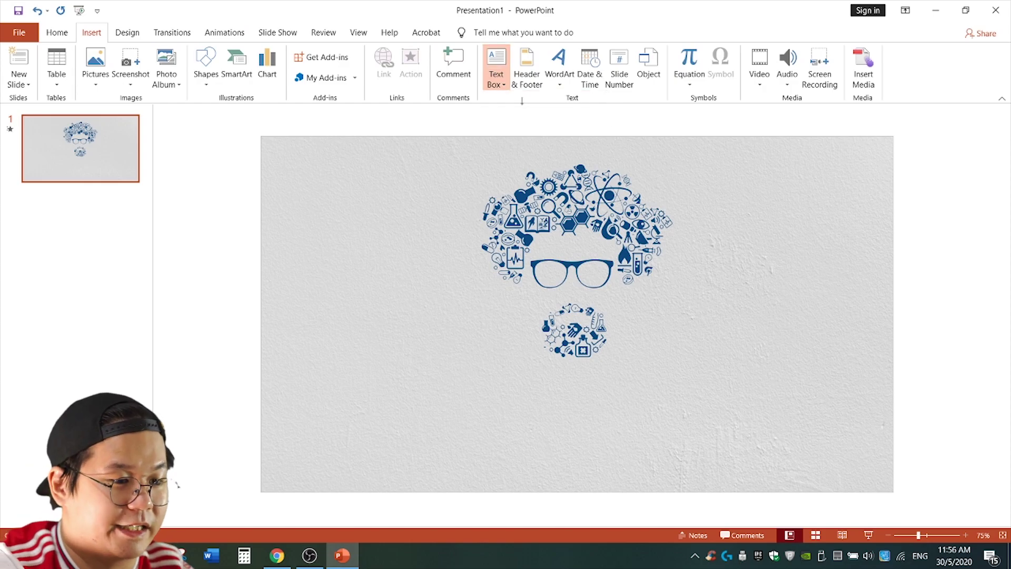
pyautogui.moveTo(425, 364); pyautogui.dragTo(763, 446)
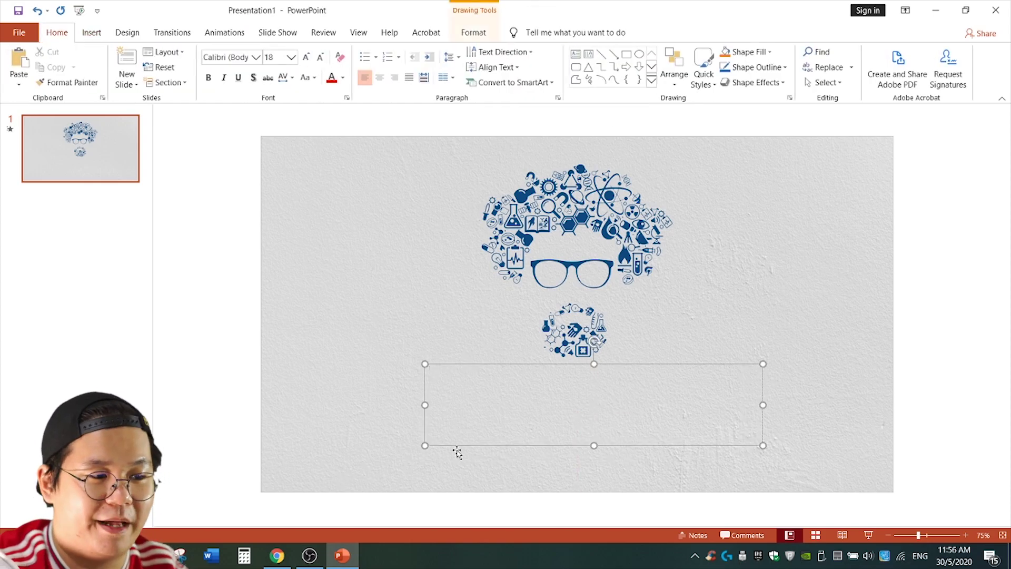
pyautogui.write('MAD SCIE')
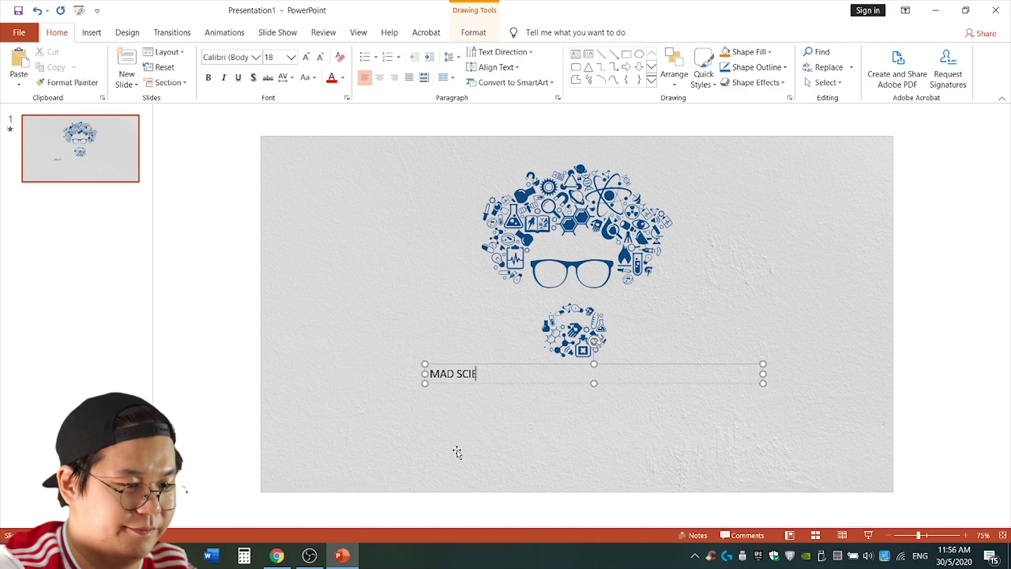
pyautogui.write('NTIST')
pyautogui.moveTo(506, 365)
pyautogui.mouseDown()
pyautogui.moveTo(613, 411)
pyautogui.moveTo(590, 418)
pyautogui.mouseUp()
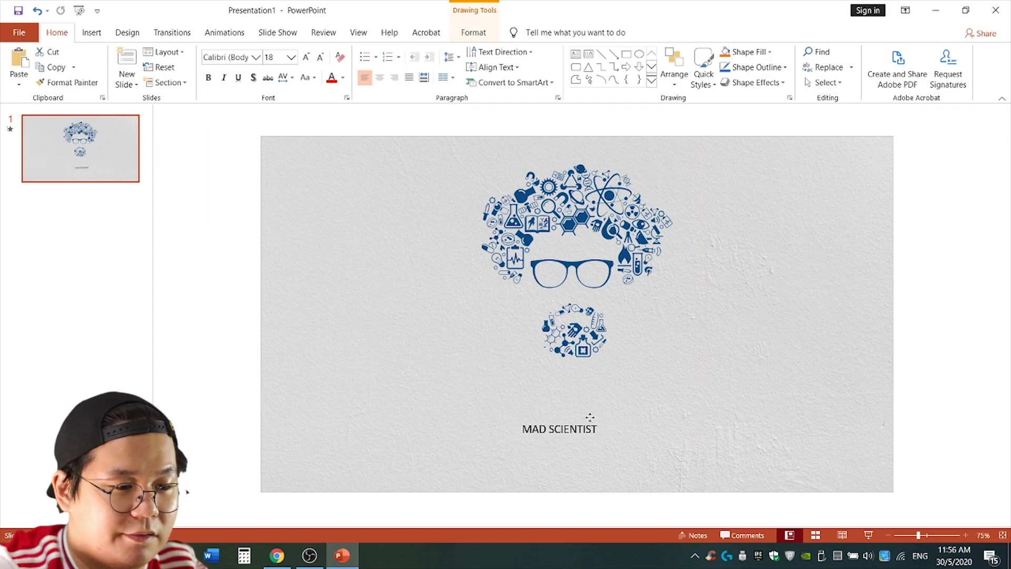
pyautogui.moveTo(589, 417); pyautogui.dragTo(589, 417)
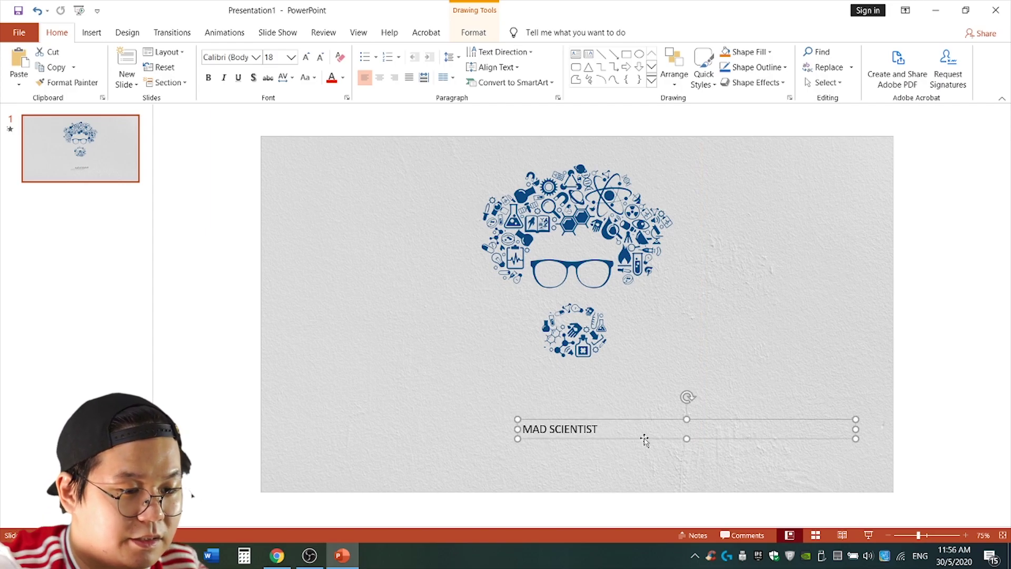
# Make the MAD SCIENTIST title 40-pt Heavitas in dark blue, shifted slightly left
pyautogui.tripleClick(599, 429)
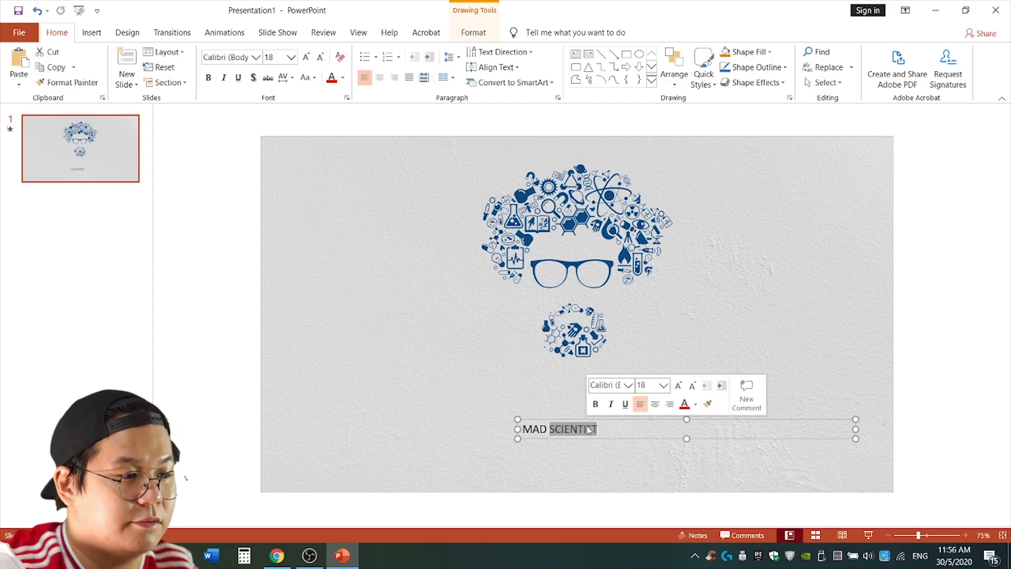
pyautogui.click(255, 57)
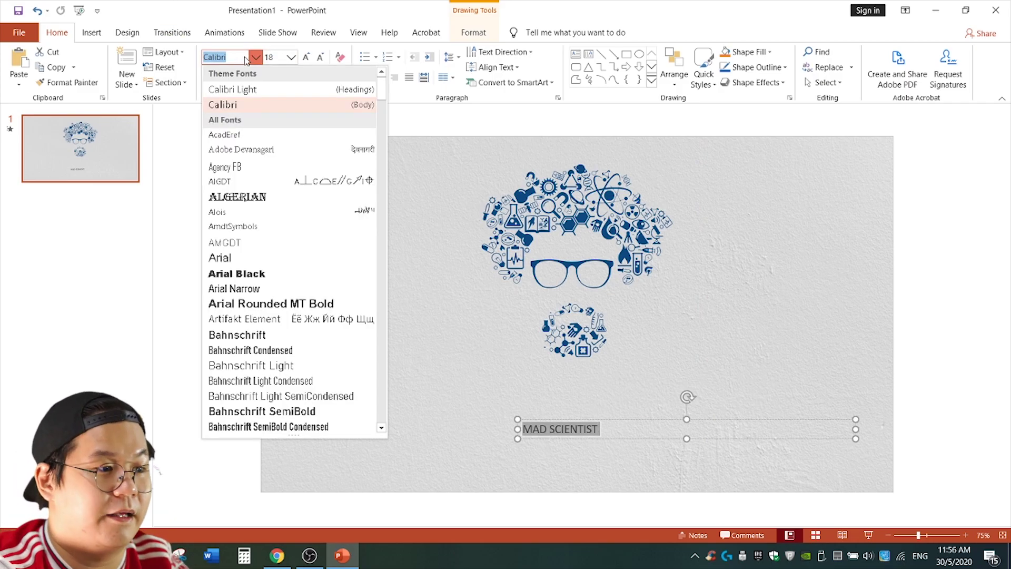
pyautogui.write('Heavitas')
pyautogui.press('Return')
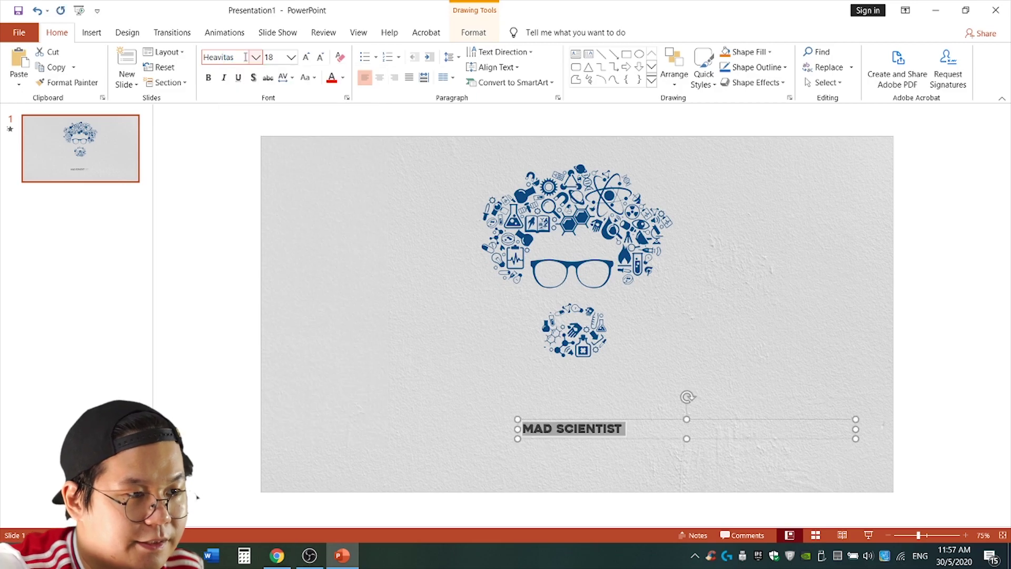
pyautogui.click(306, 56)
pyautogui.click(306, 57)
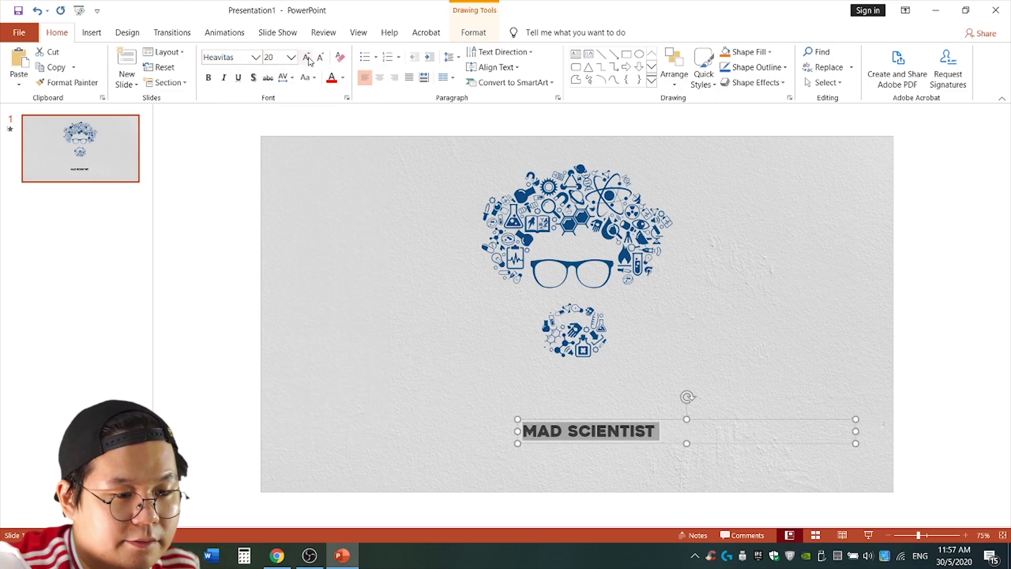
pyautogui.click(306, 57)
pyautogui.click(306, 57)
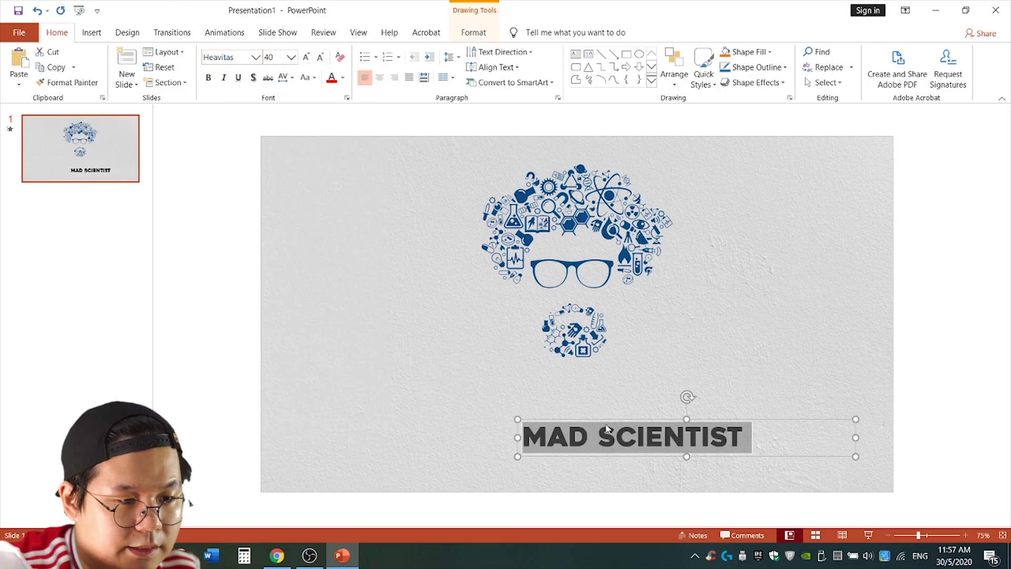
pyautogui.moveTo(608, 428); pyautogui.dragTo(560, 424)
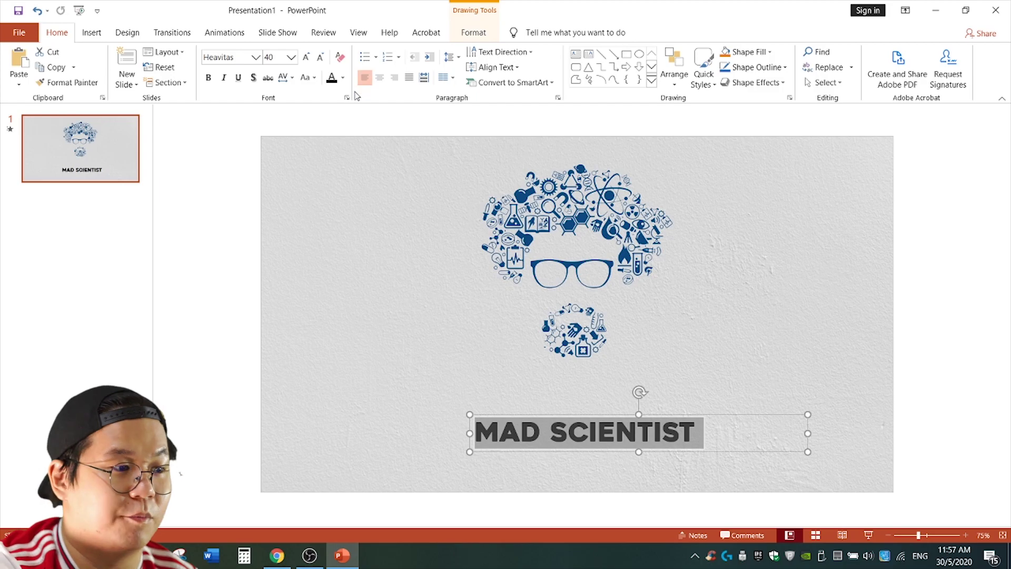
pyautogui.click(342, 78)
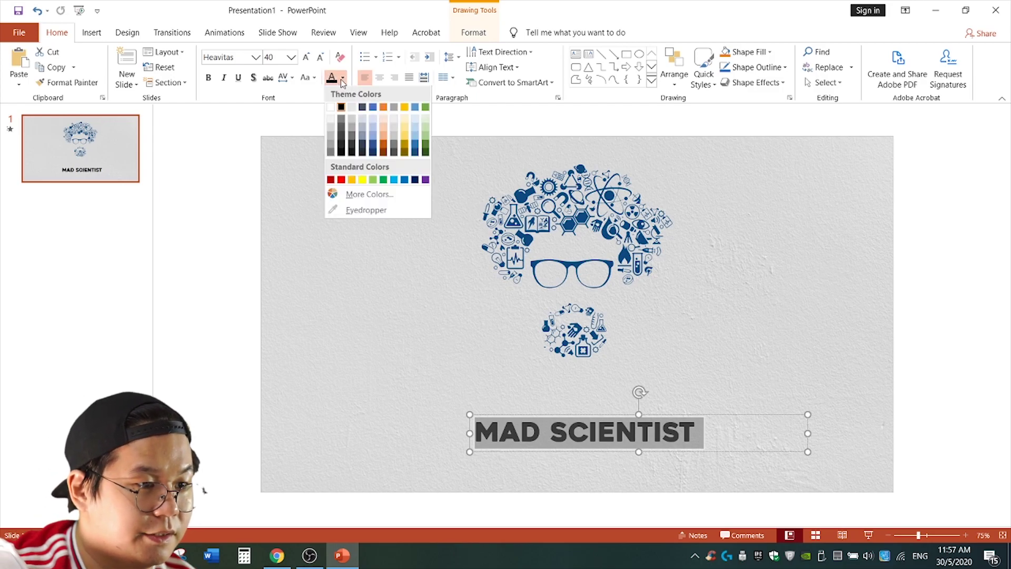
pyautogui.click(373, 147)
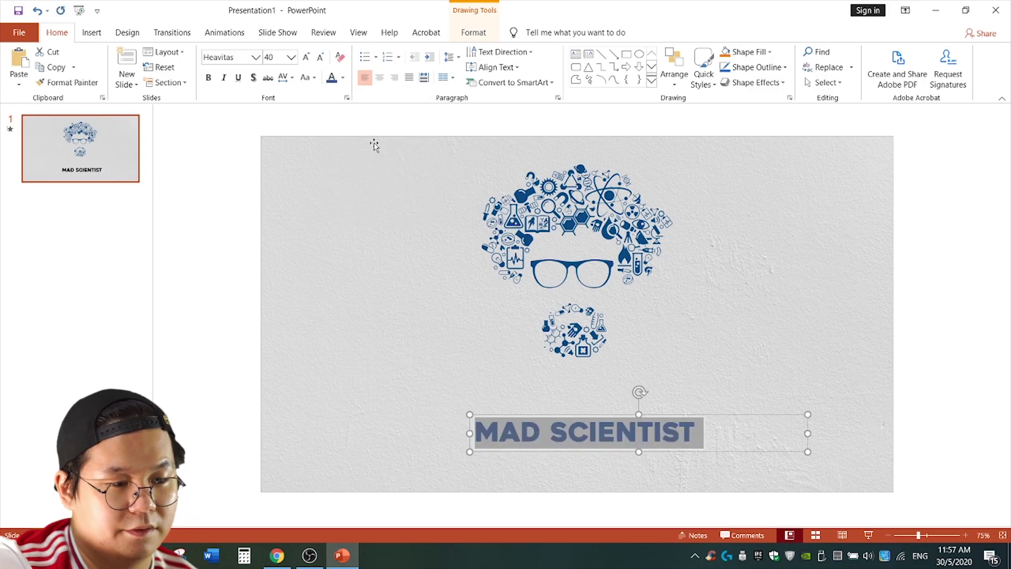
# Nudge the head logo slightly down and shrink the title box to fit its text
pyautogui.click(822, 360)
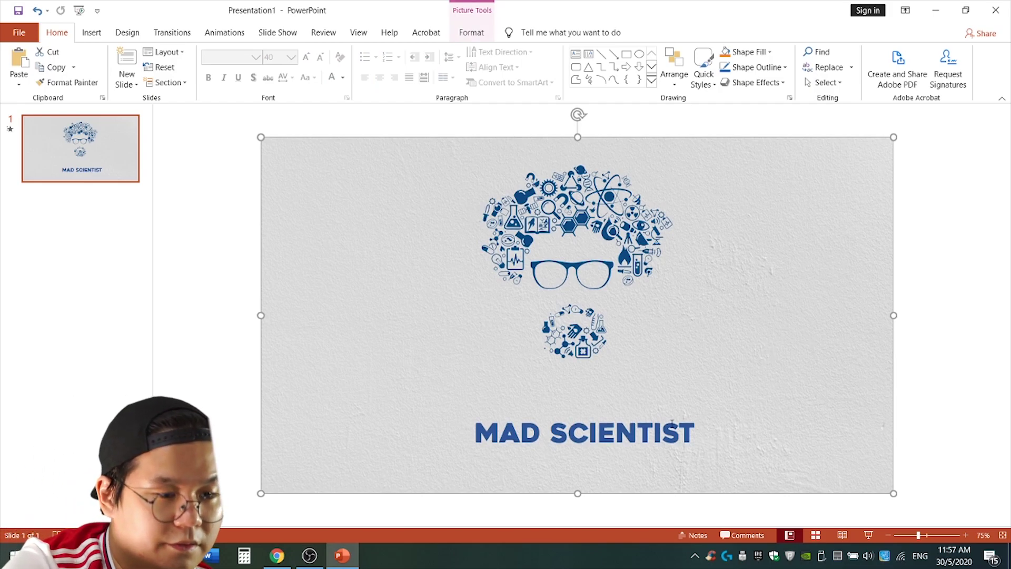
pyautogui.click(662, 196)
pyautogui.press('Down')
pyautogui.press('Down')
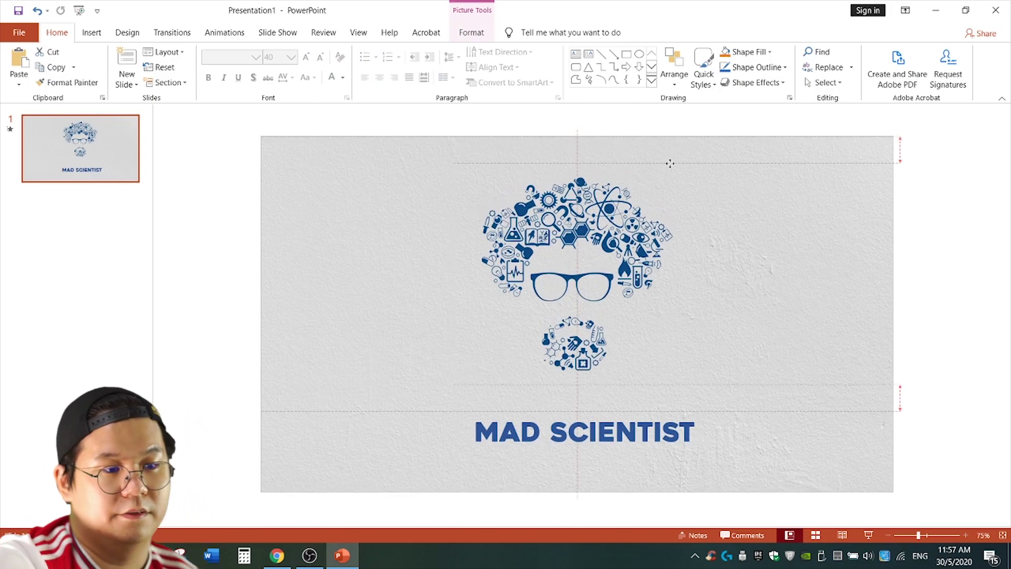
pyautogui.click(817, 329)
pyautogui.click(580, 431)
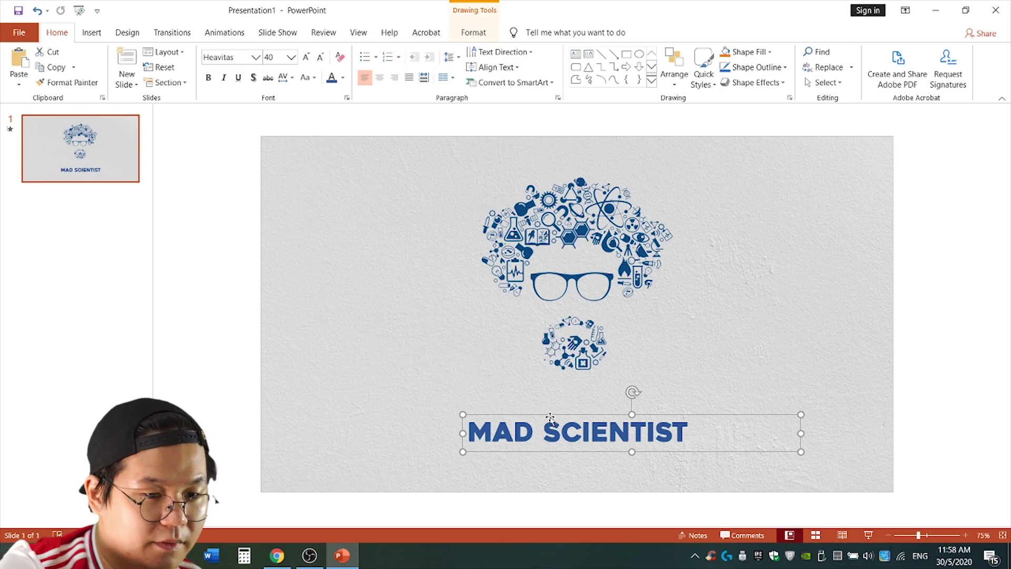
pyautogui.moveTo(801, 432); pyautogui.dragTo(694, 432)
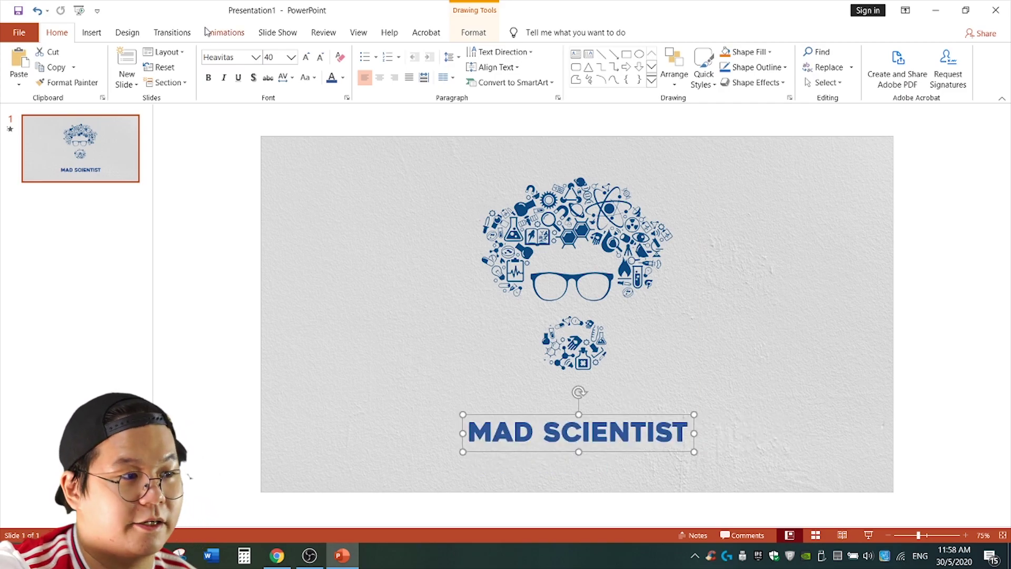
# Choose Whip from the Exciting entrance effects for the MAD SCIENTIST title
pyautogui.click(225, 33)
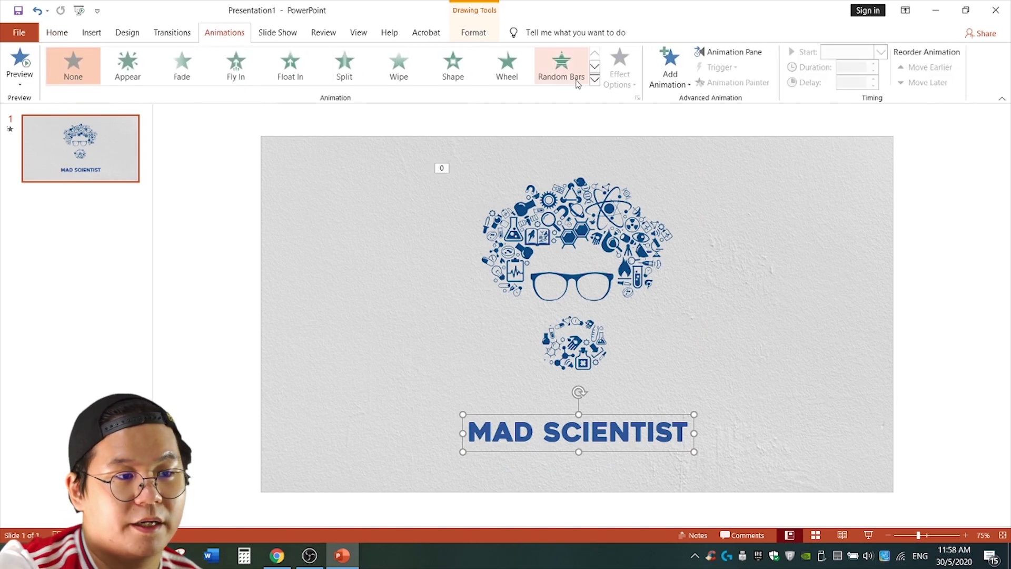
pyautogui.click(597, 83)
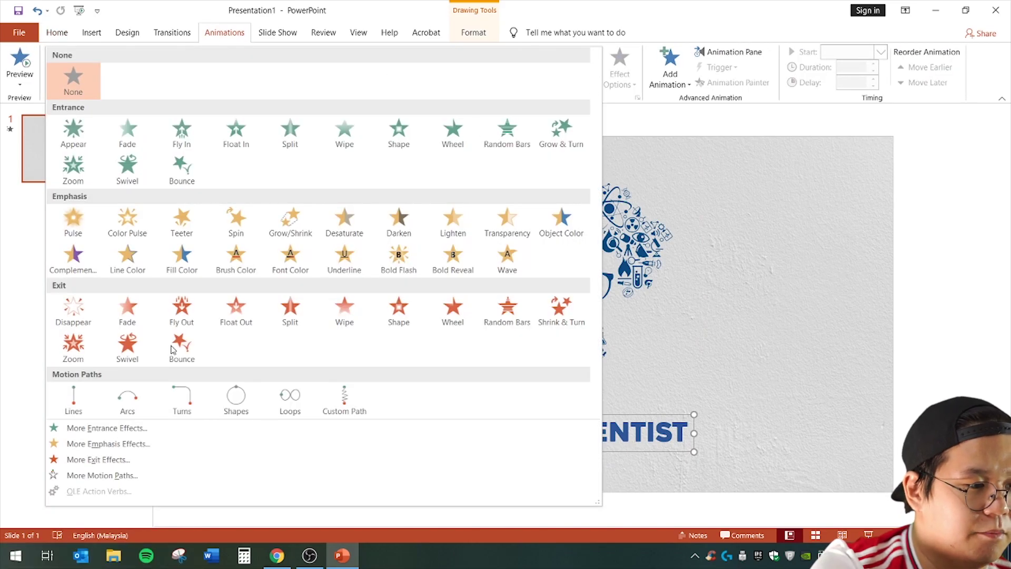
pyautogui.click(137, 434)
pyautogui.scroll(-3, 490, 312)
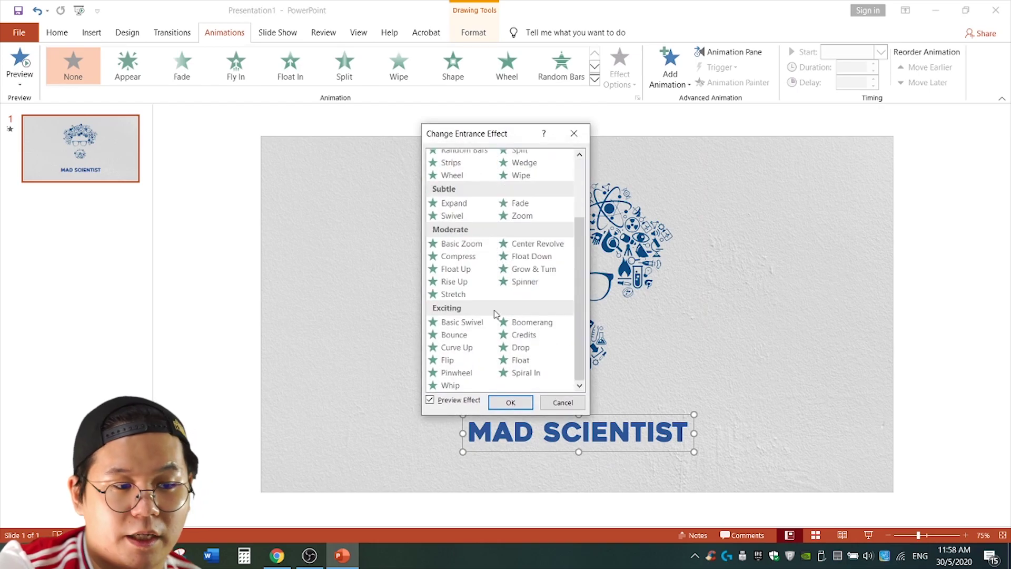
pyautogui.click(465, 386)
pyautogui.click(511, 402)
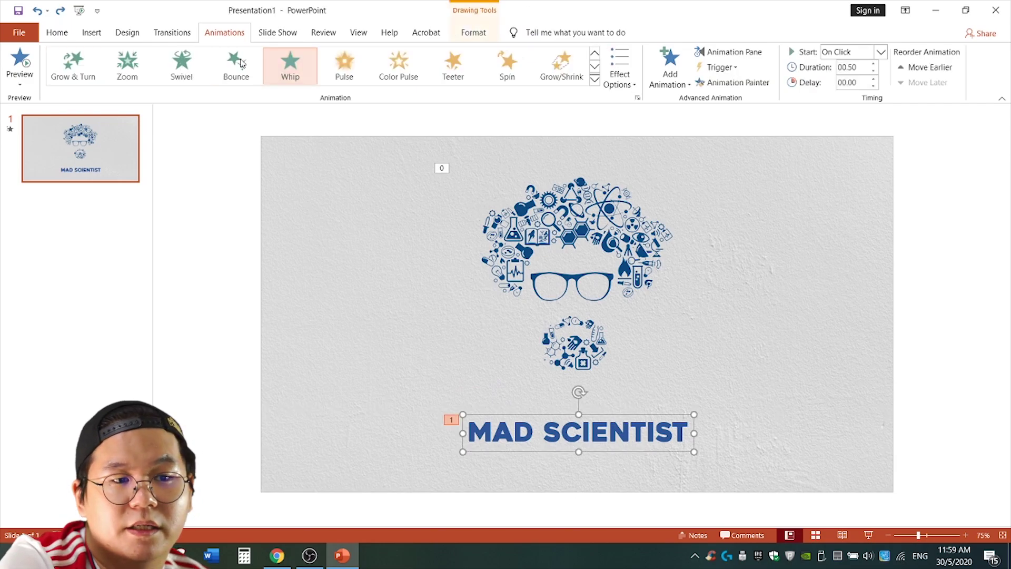
# Start the title animation With Previous, lengthen it to 0.75 seconds and preview
pyautogui.click(880, 52)
pyautogui.click(847, 80)
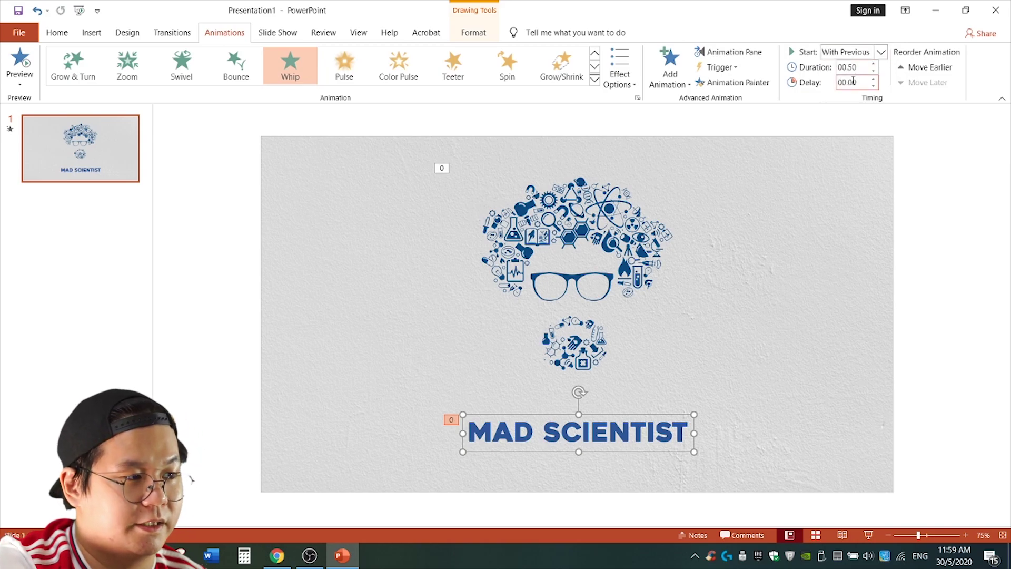
pyautogui.click(20, 63)
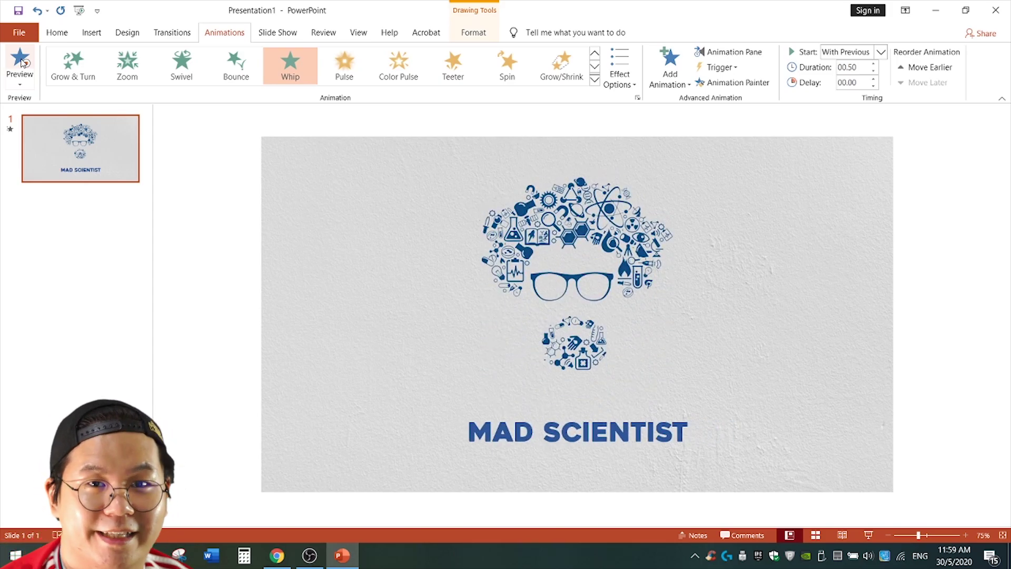
pyautogui.click(875, 66)
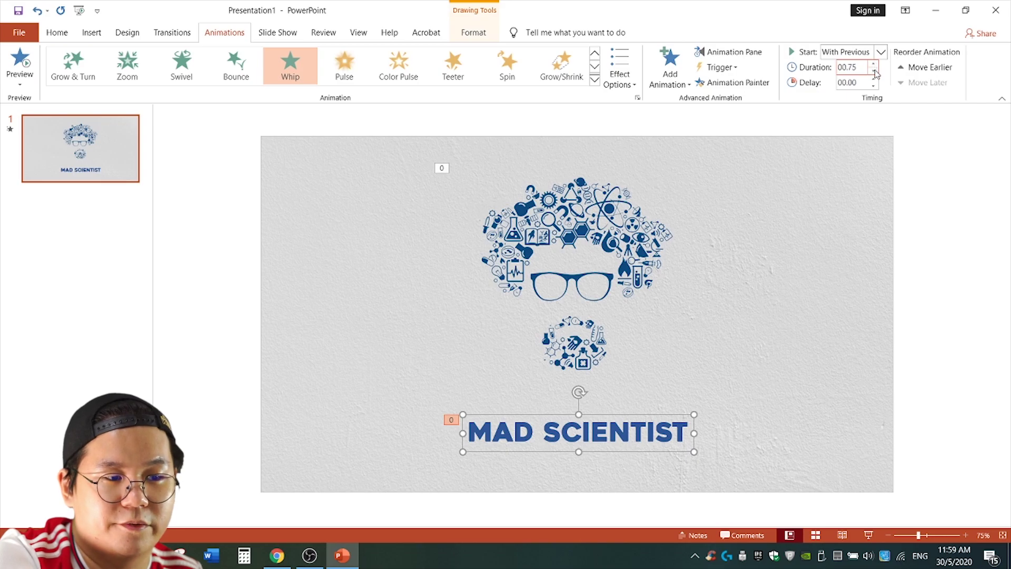
pyautogui.click(22, 60)
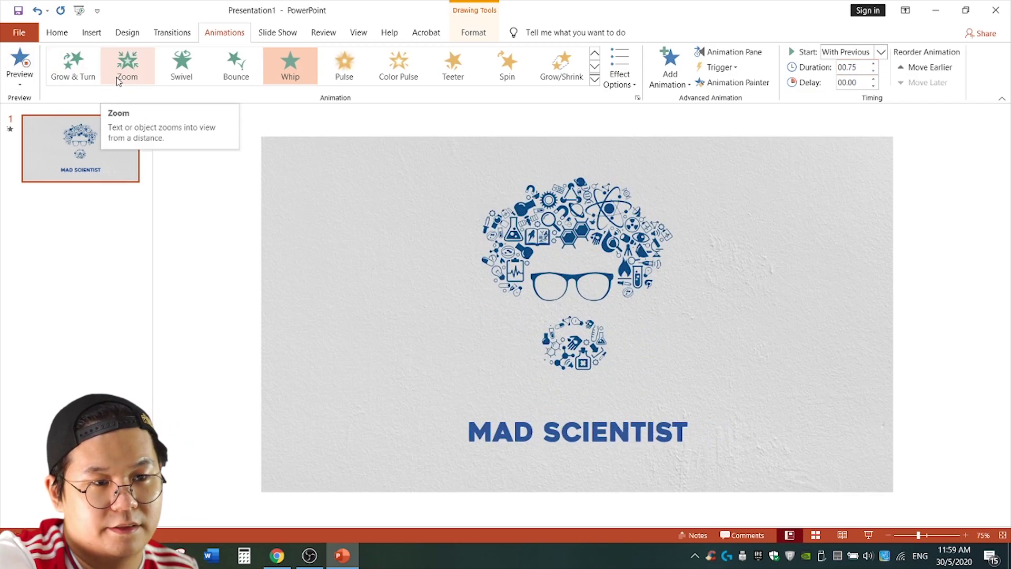
# Delay the title animation by 0.25 seconds, preview it, then switch to the browser
pyautogui.click(873, 79)
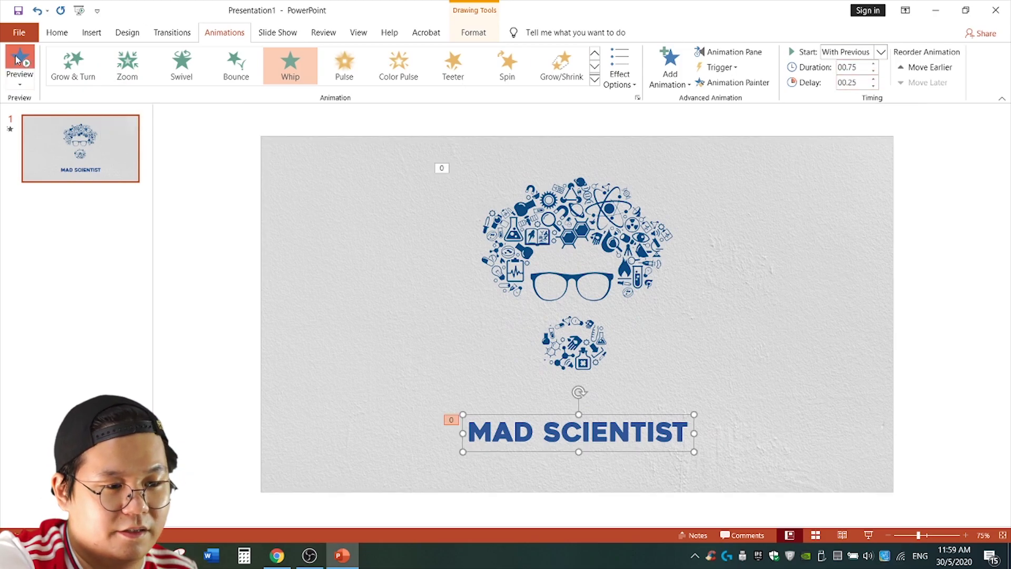
pyautogui.click(20, 64)
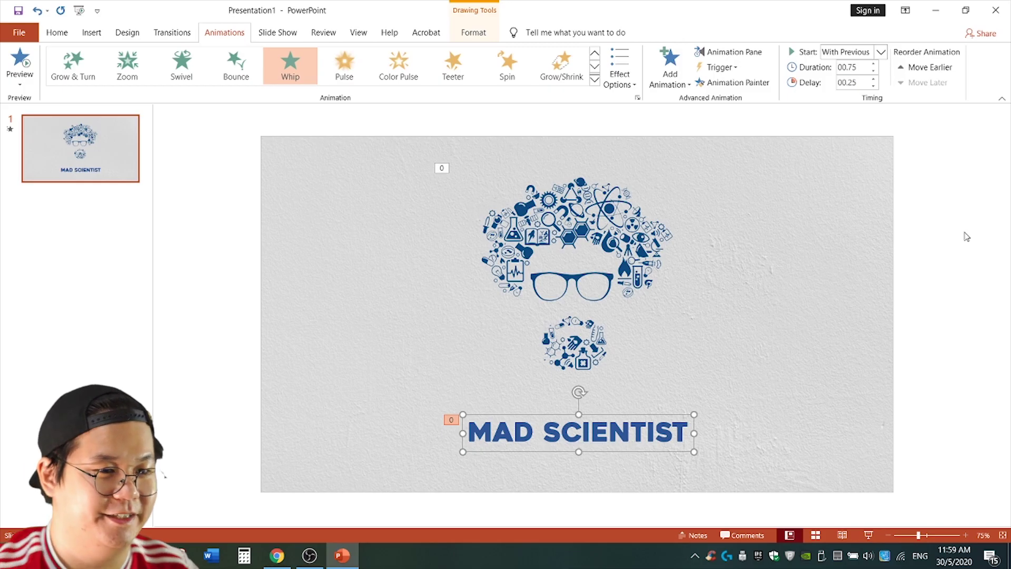
pyautogui.click(276, 555)
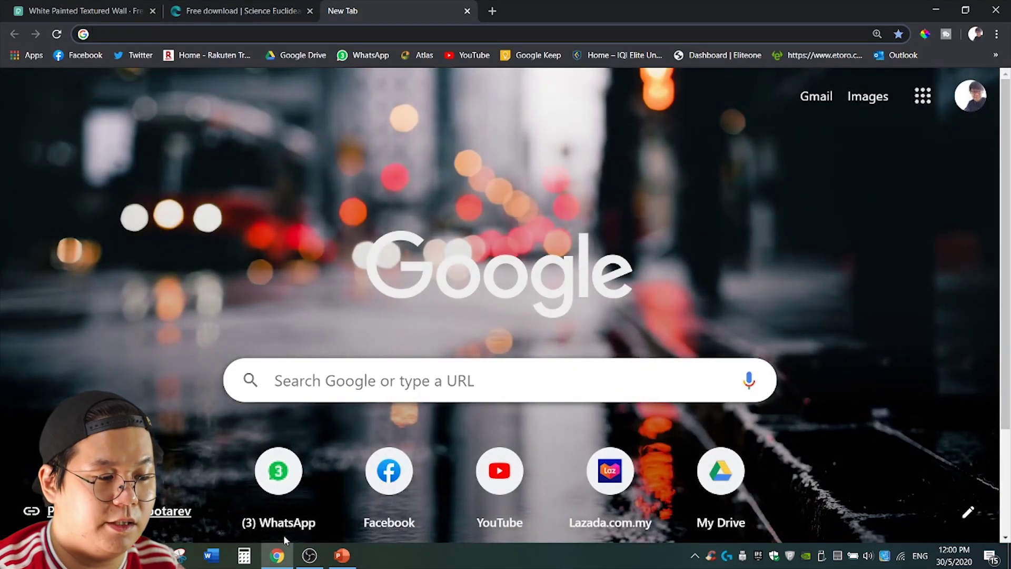
pyautogui.write('audio ')
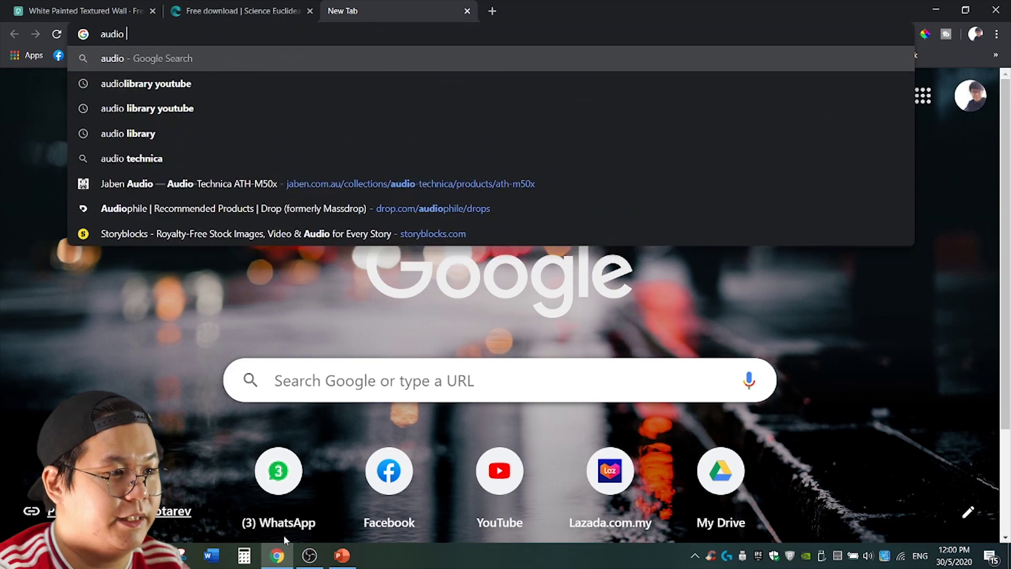
pyautogui.write('library yout')
# Search 'audio library youtube' and follow the YouTube Music Library result
pyautogui.press('Return')
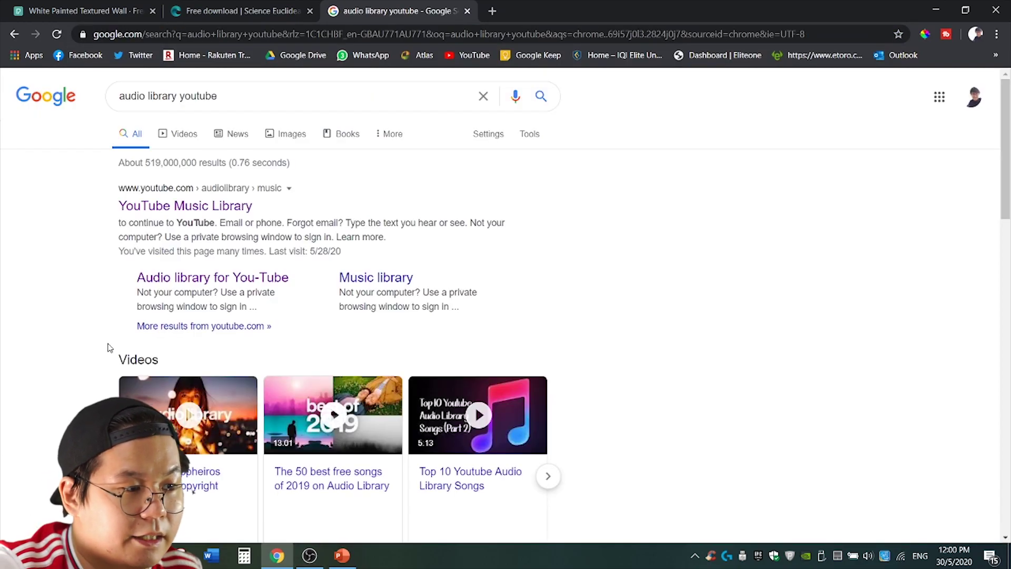
pyautogui.click(185, 205)
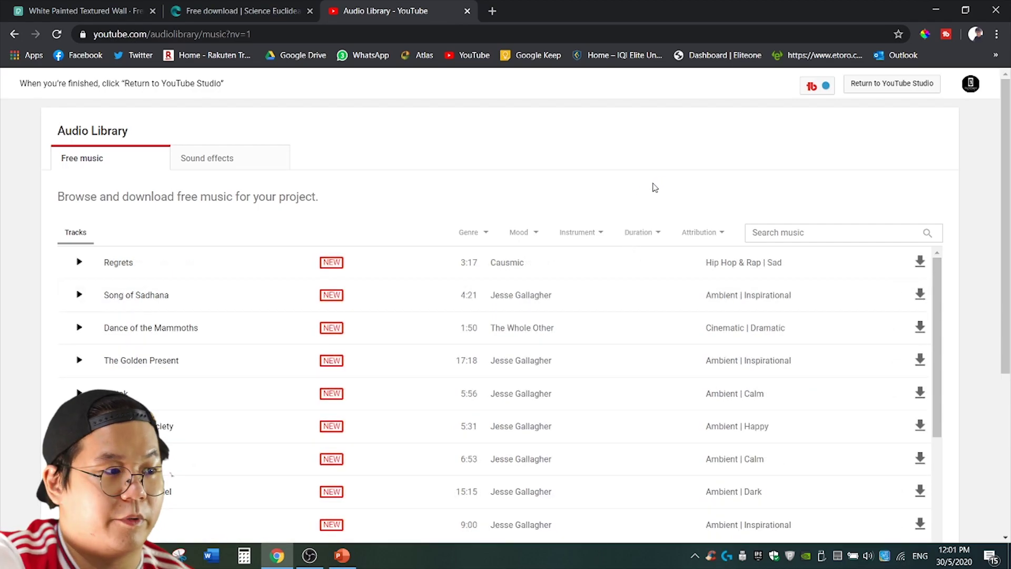
# Filter tracks to under 30 seconds and search for 'sunshine in the heart'
pyautogui.click(641, 232)
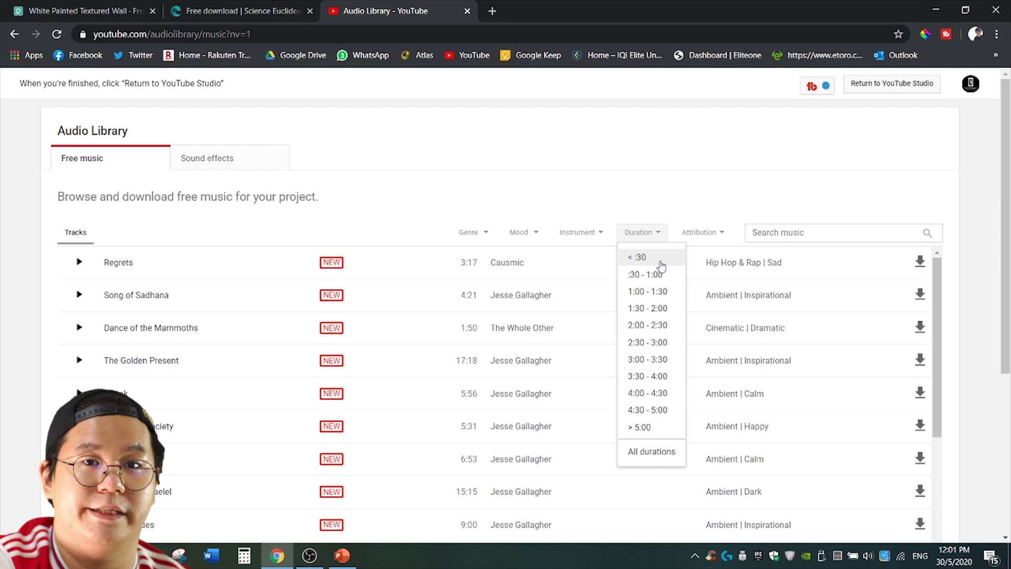
pyautogui.click(637, 257)
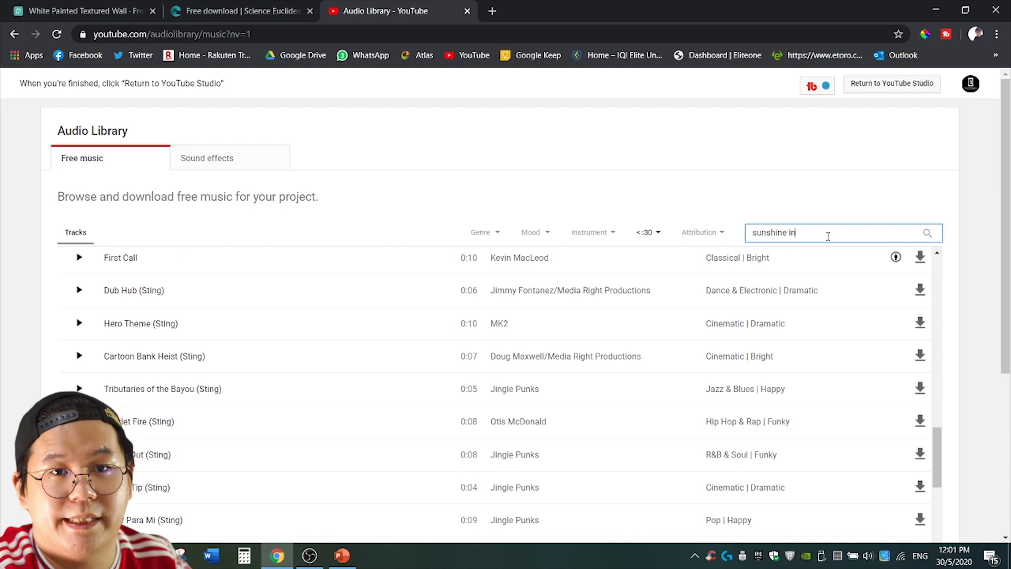
pyautogui.press('BackSpace')
pyautogui.press('BackSpace')
pyautogui.press('BackSpace')
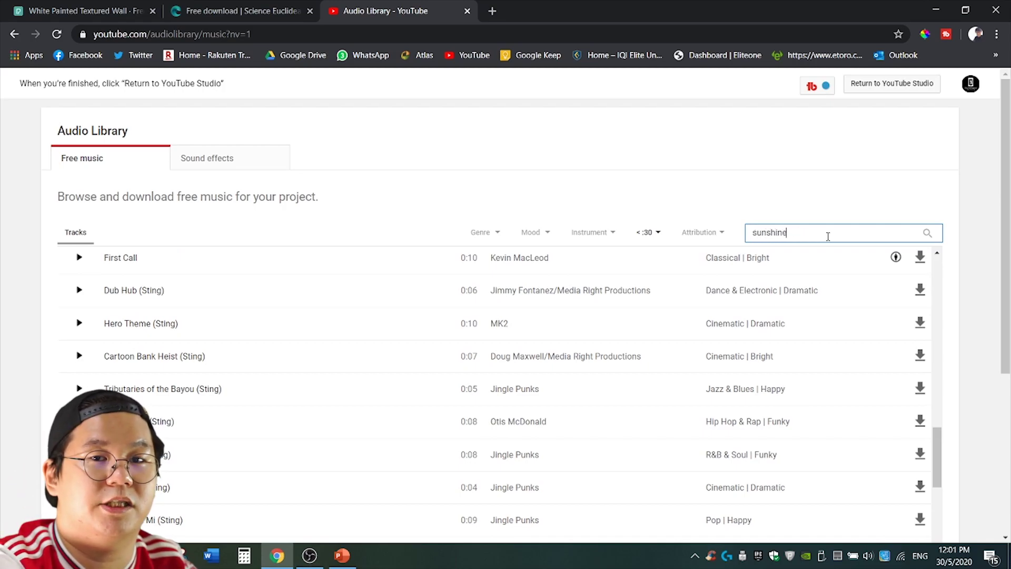
pyautogui.write(' in the heart')
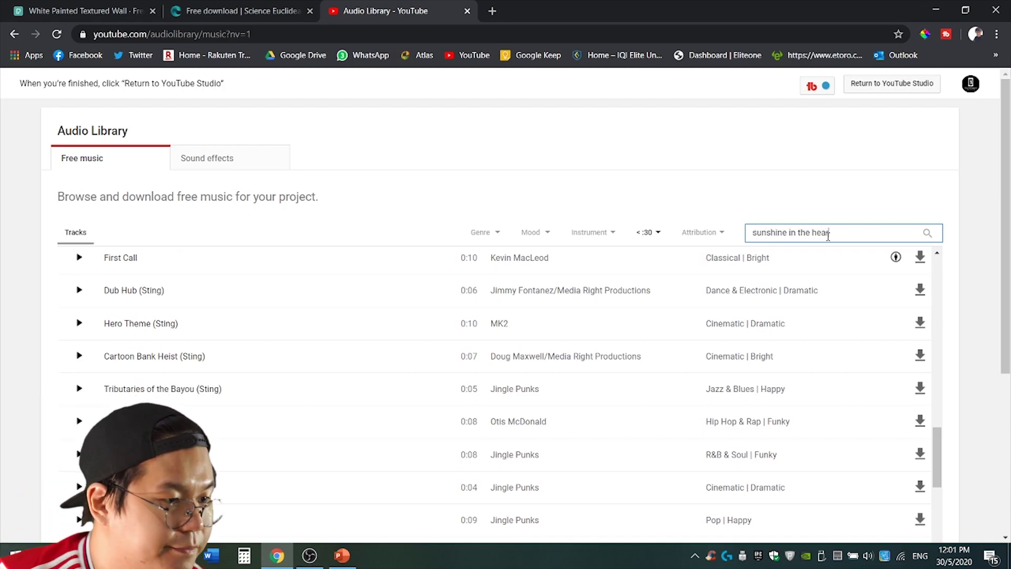
pyautogui.press('Return')
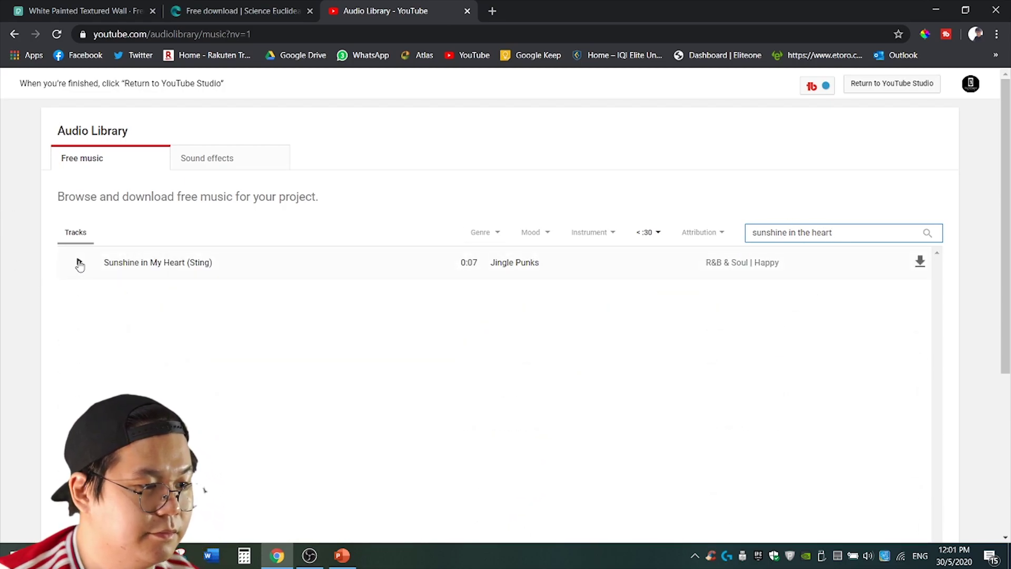
# Preview Sunshine in My Heart (Sting), download it and drop it onto the slide
pyautogui.click(80, 262)
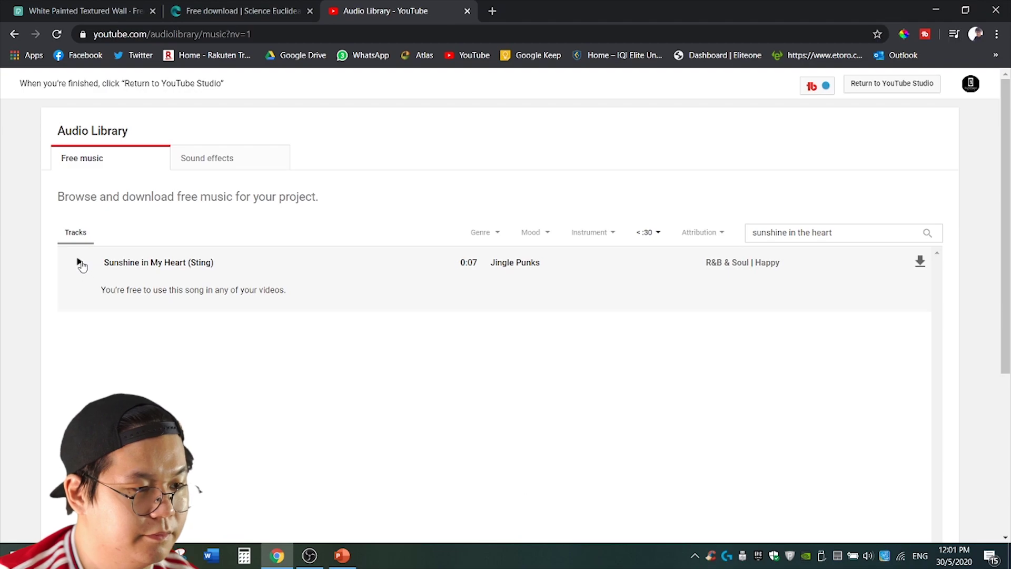
pyautogui.click(80, 262)
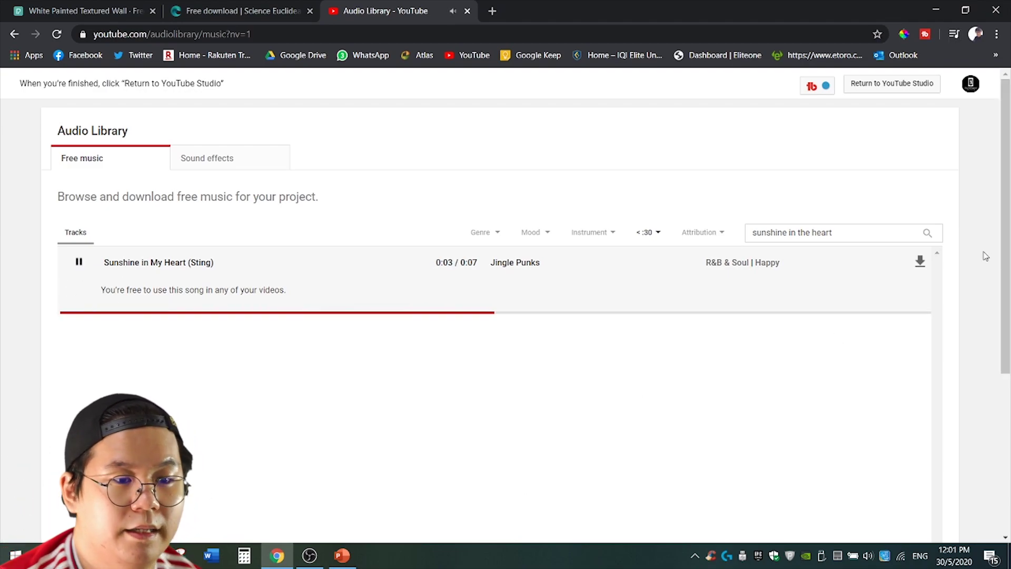
pyautogui.click(919, 262)
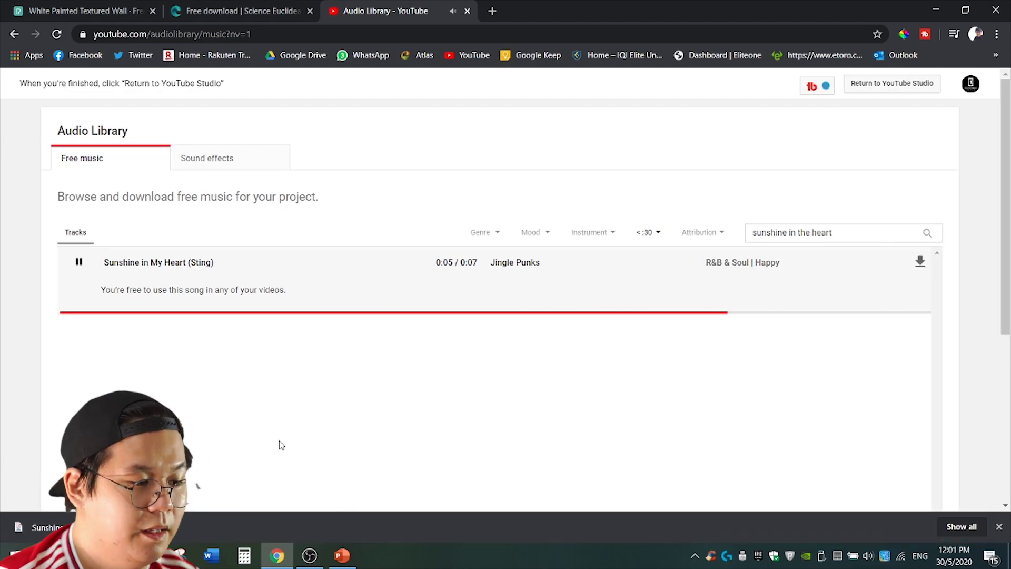
pyautogui.moveTo(47, 527); pyautogui.dragTo(320, 514)
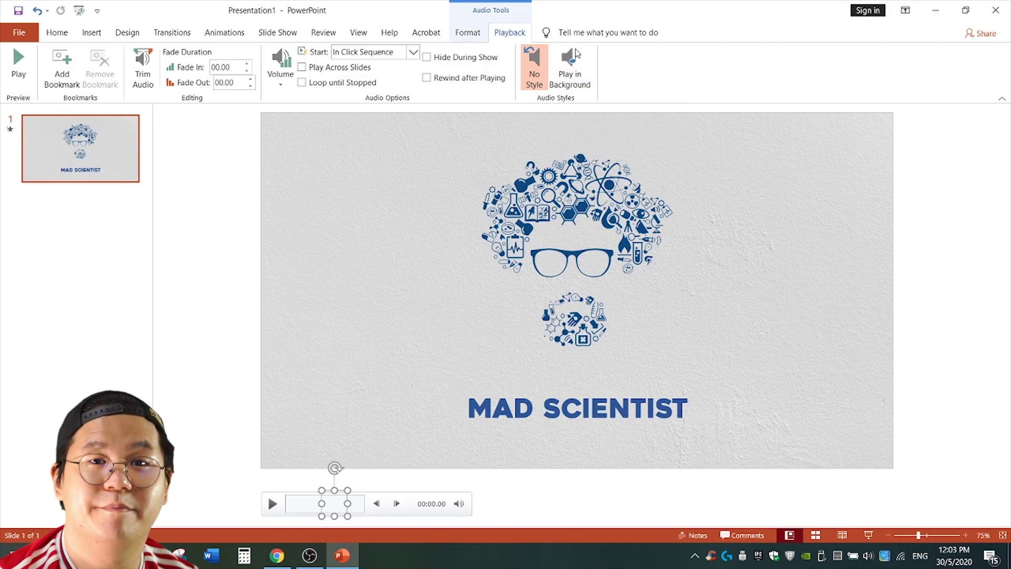
# Set the audio clip to Play in Background, then go to the File screen
pyautogui.click(571, 67)
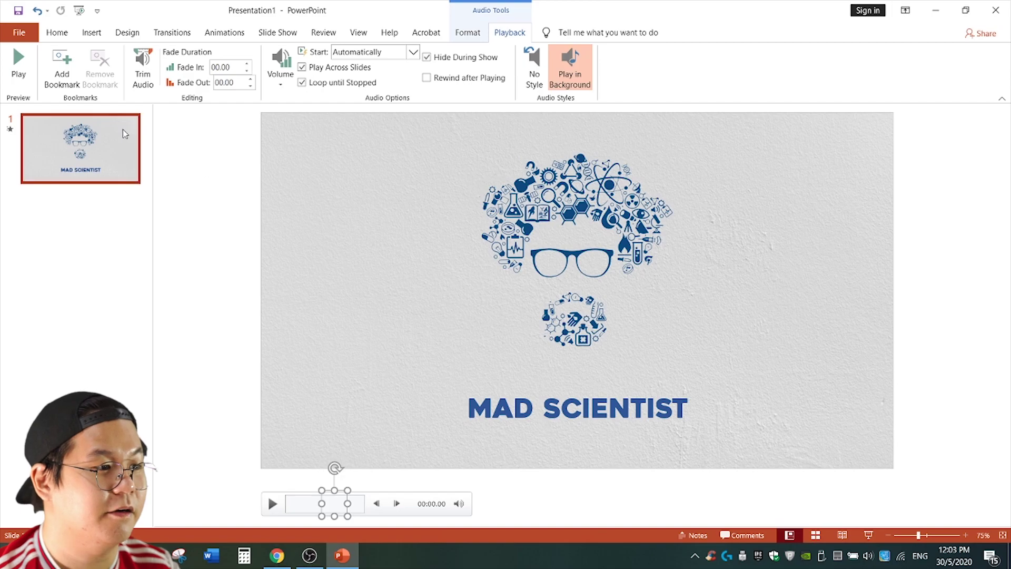
pyautogui.click(19, 32)
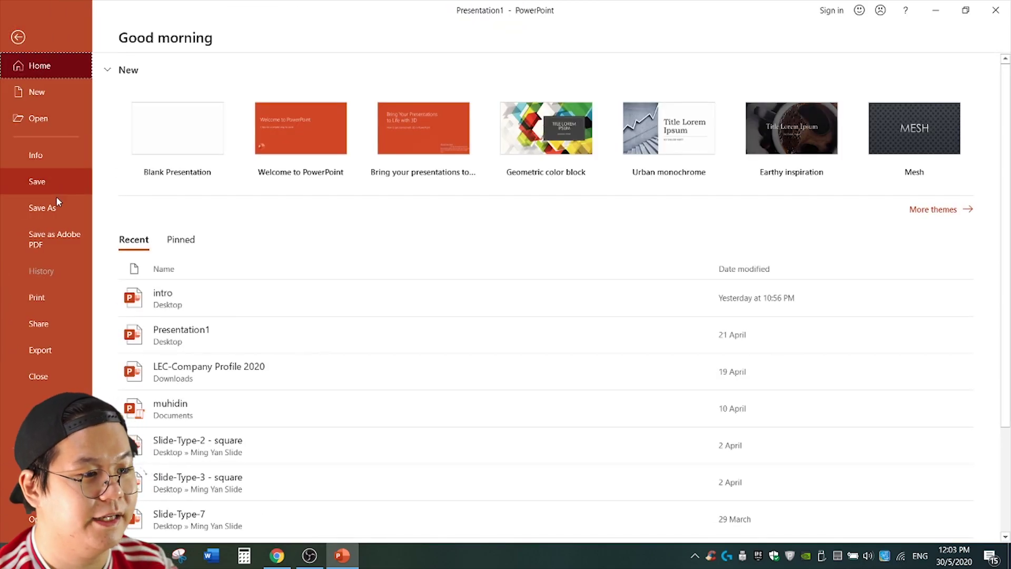
# Set up Save As on the Desktop as 'Logo Animation' in Windows Media Video format
pyautogui.click(57, 205)
pyautogui.click(410, 147)
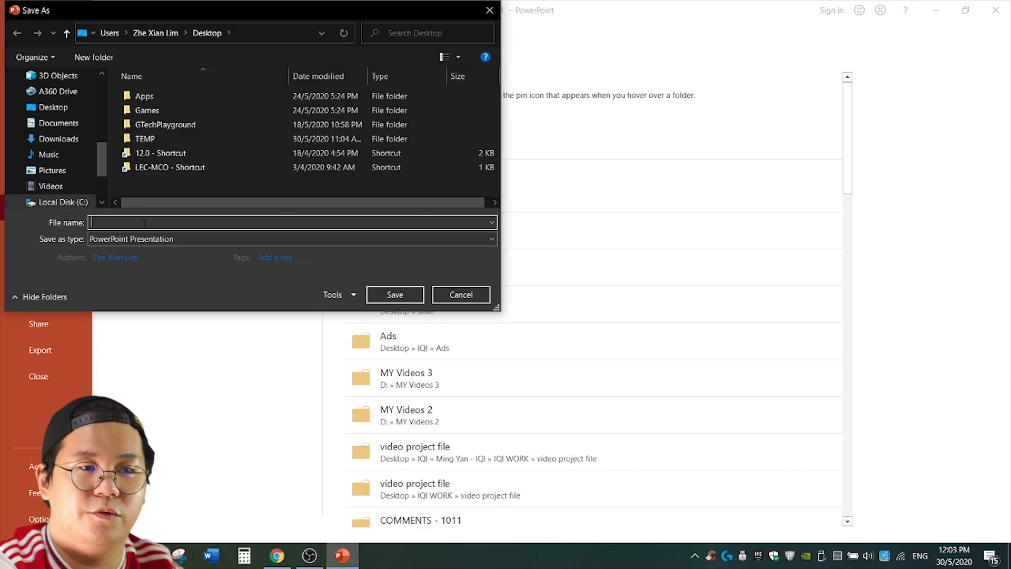
pyautogui.write('Loog')
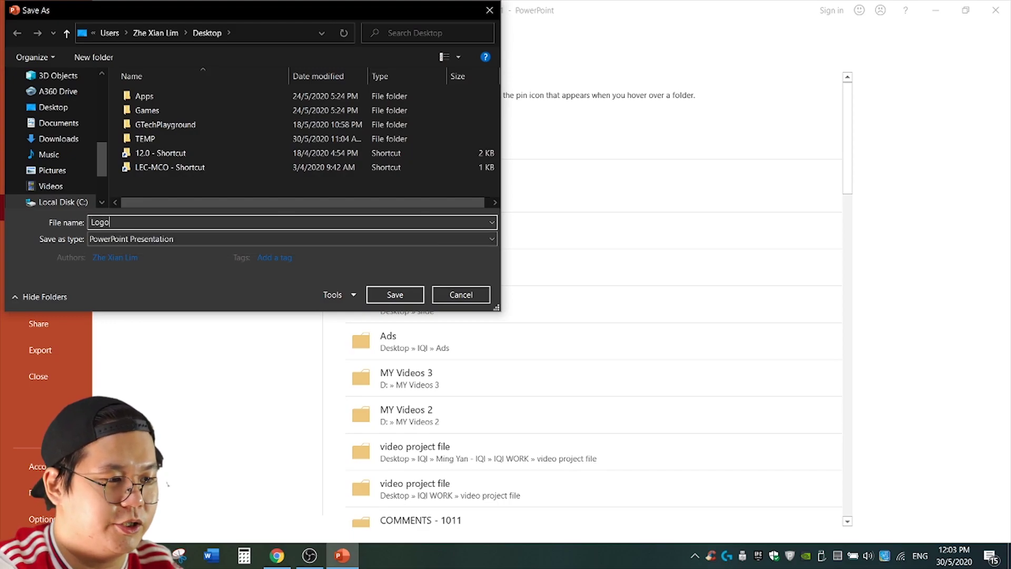
pyautogui.write('mation')
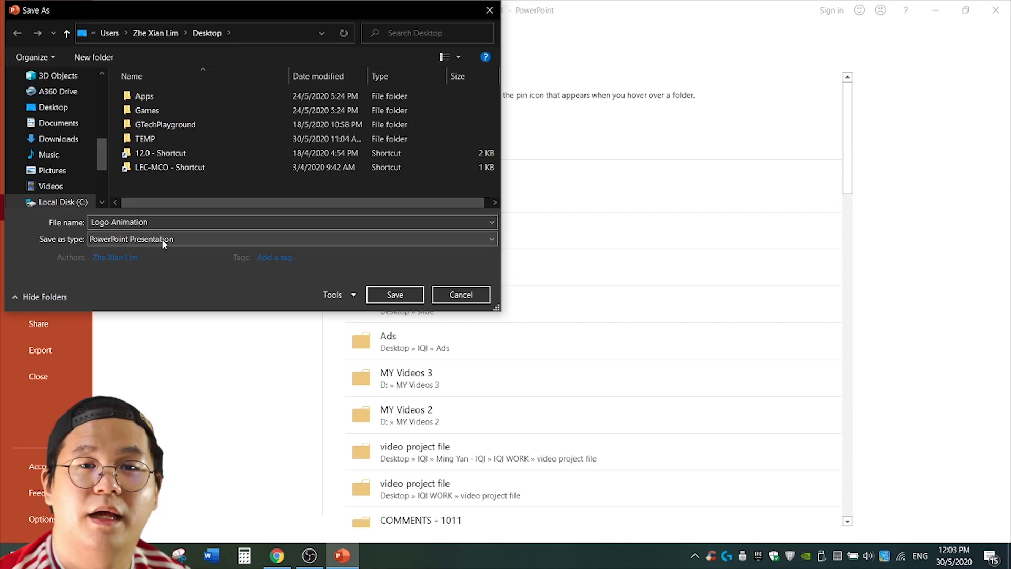
pyautogui.click(162, 238)
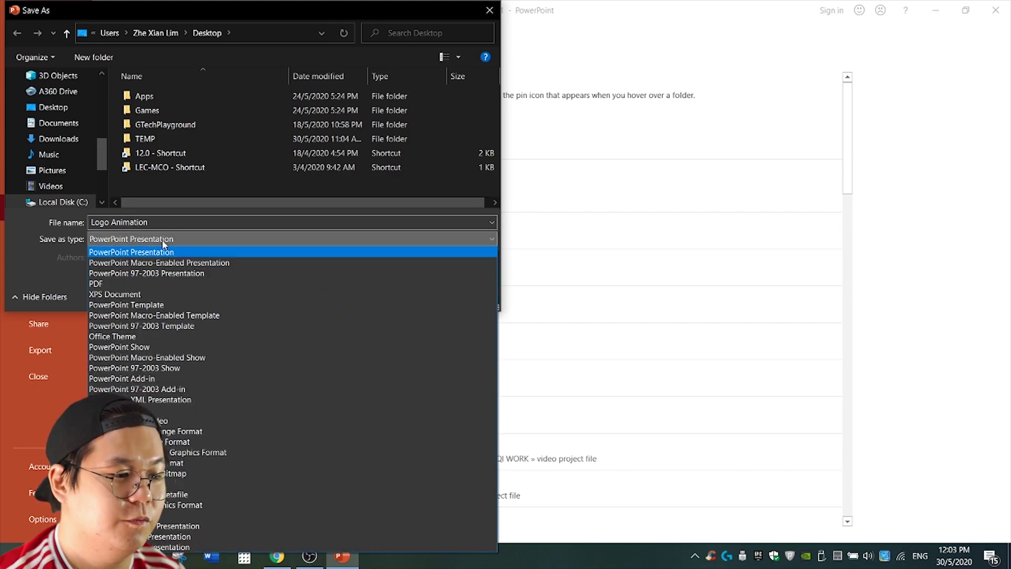
pyautogui.click(155, 420)
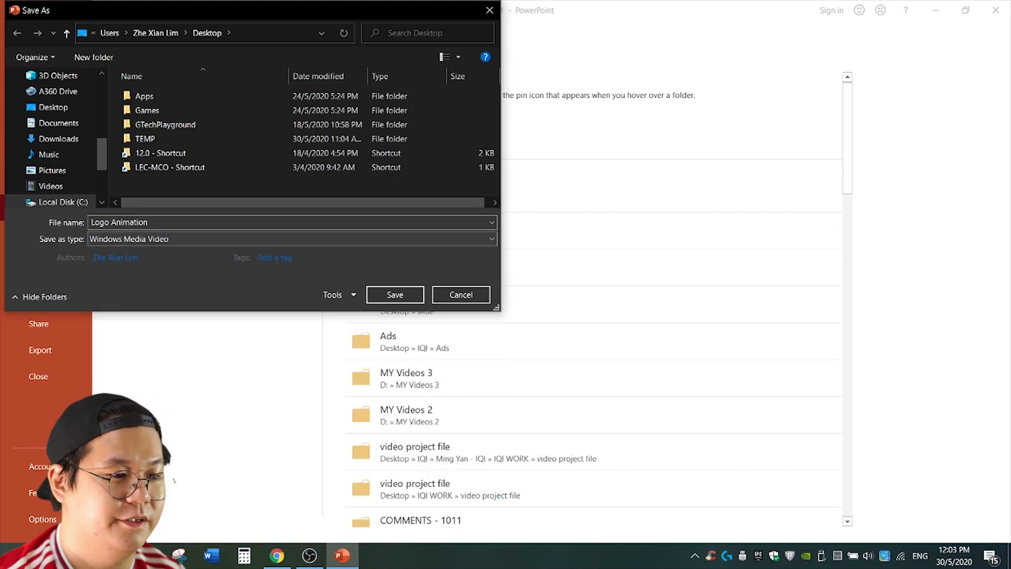